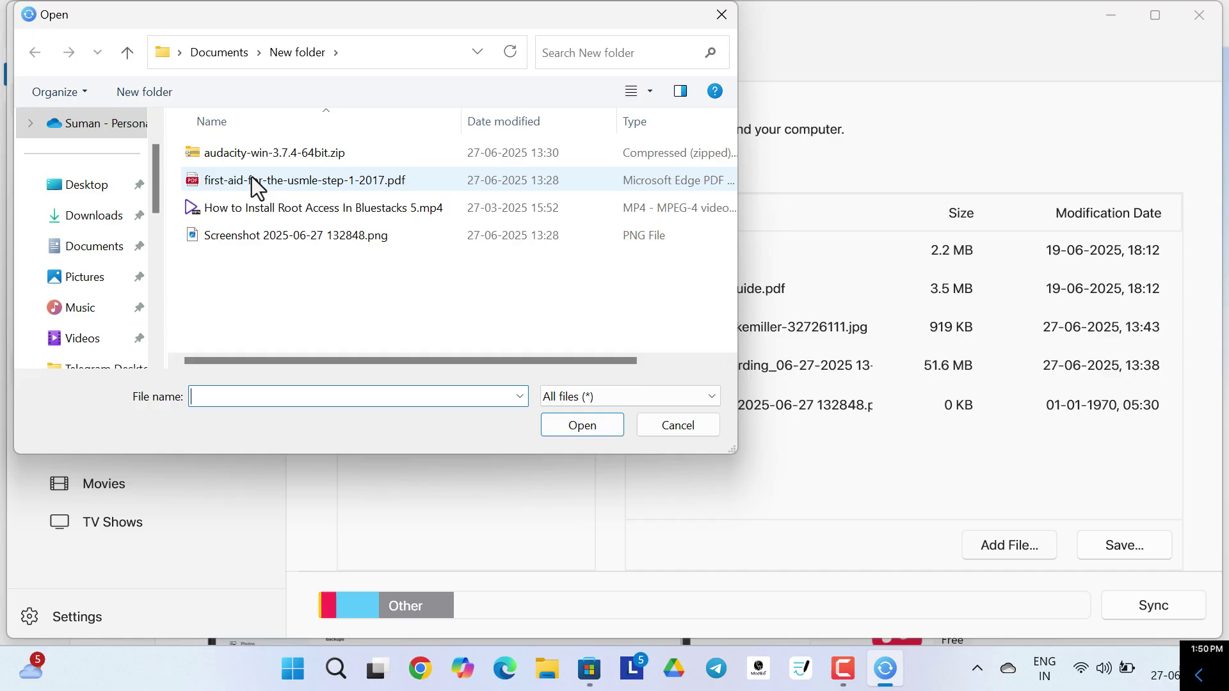
Select the Bluestacks mp4, the first-aid USMLE PDF and audacity-win-3.7.4-64bit.zip, and copy them to the iPad.
left_click(239, 210)
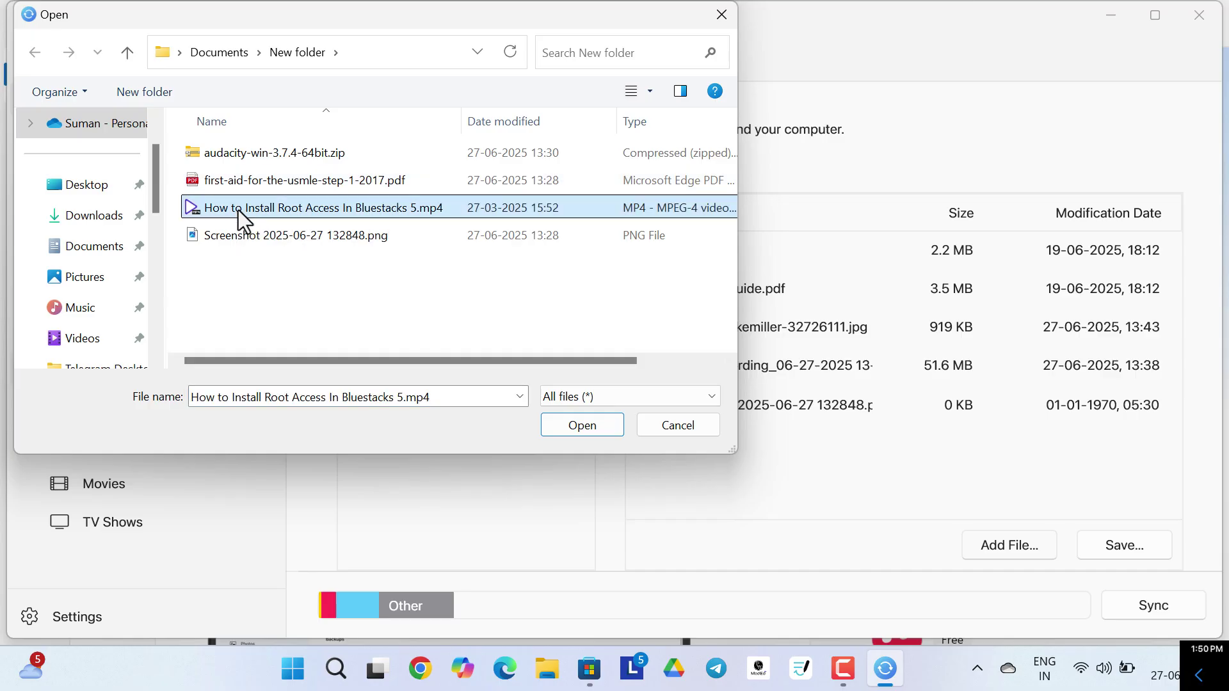
left_click(272, 177, "ctrl")
left_click(293, 160, "ctrl")
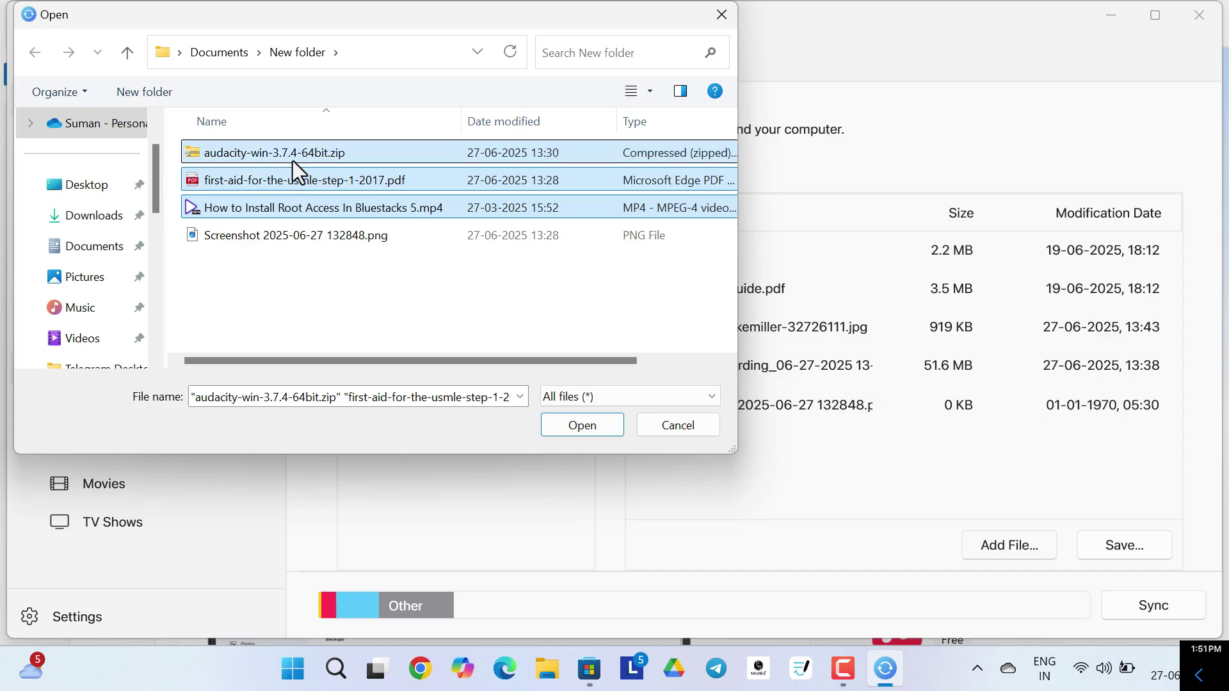
left_click(582, 425)
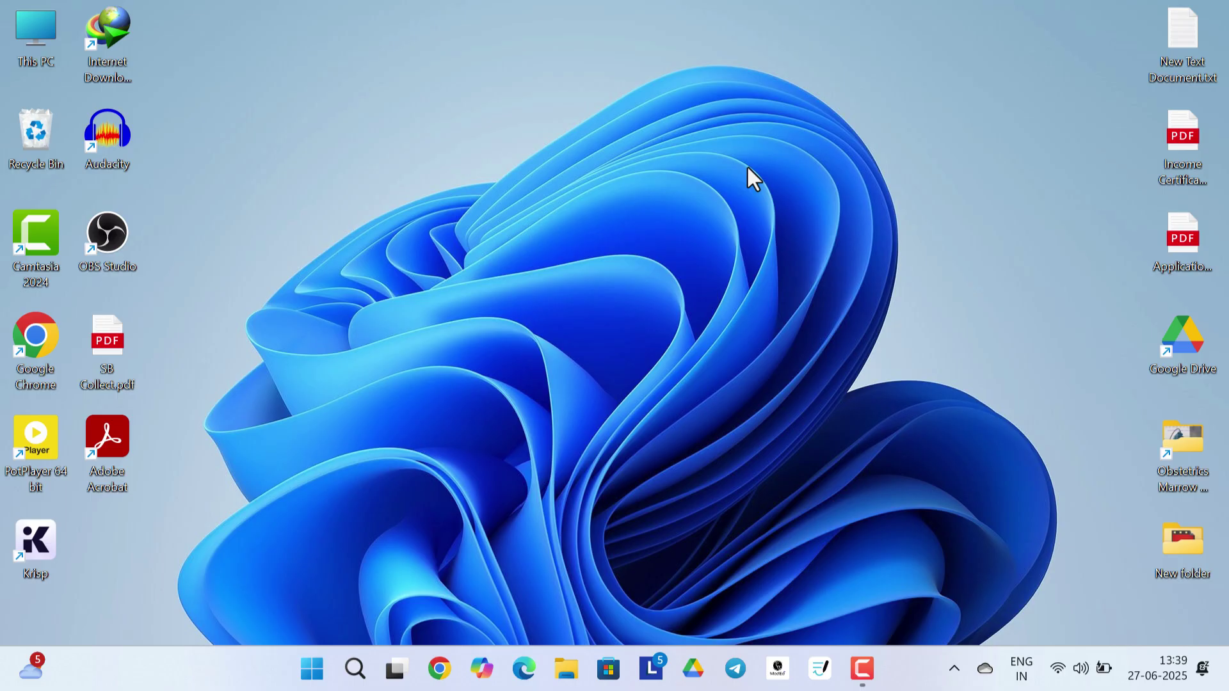
Search Microsoft Store for 'apple devices' and install the Apple Devices app.
left_click(602, 673)
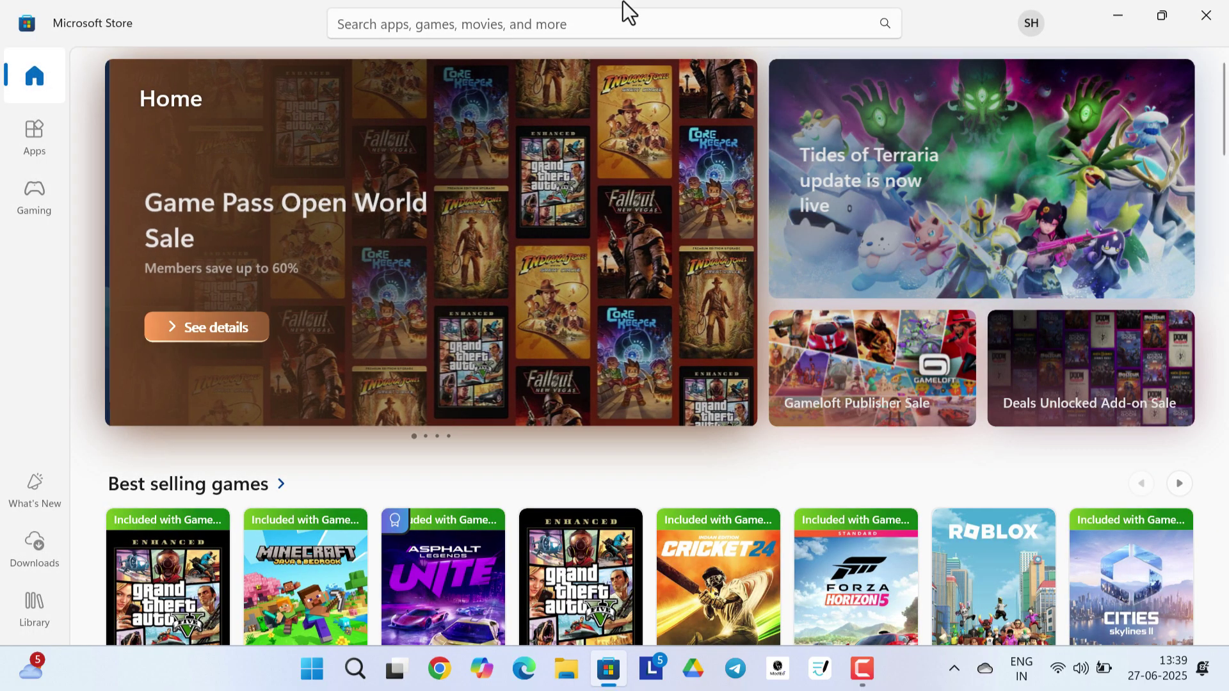
left_click(618, 23)
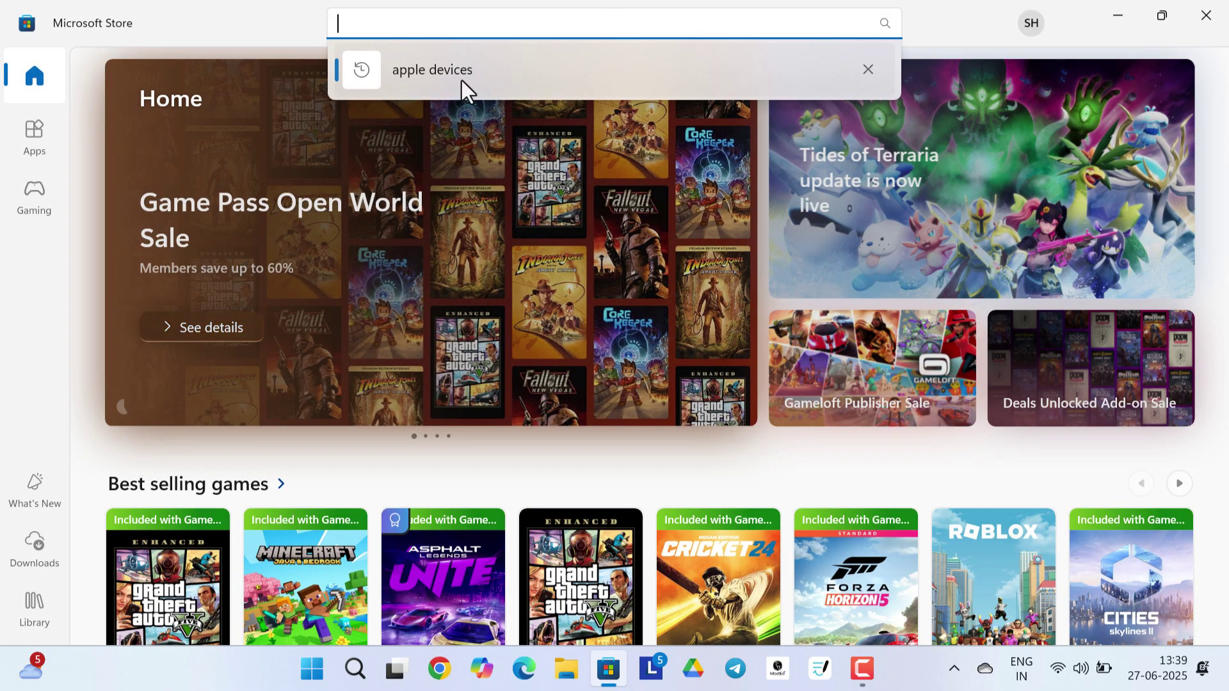
left_click(433, 70)
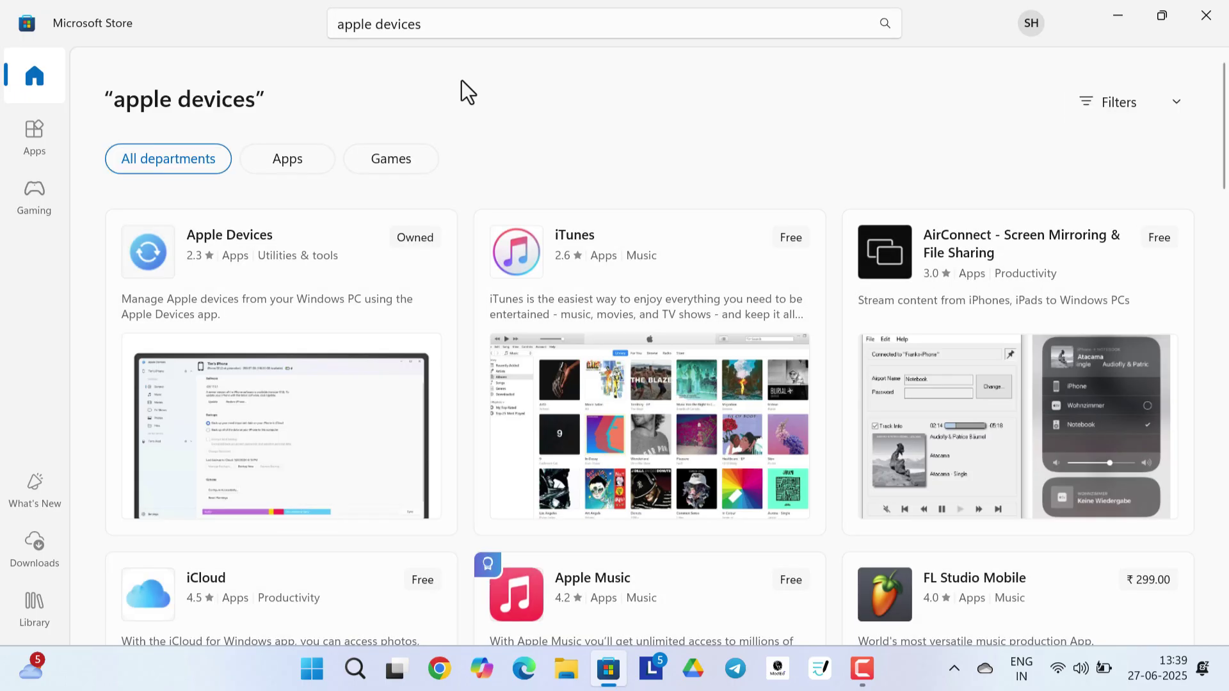
left_click(258, 251)
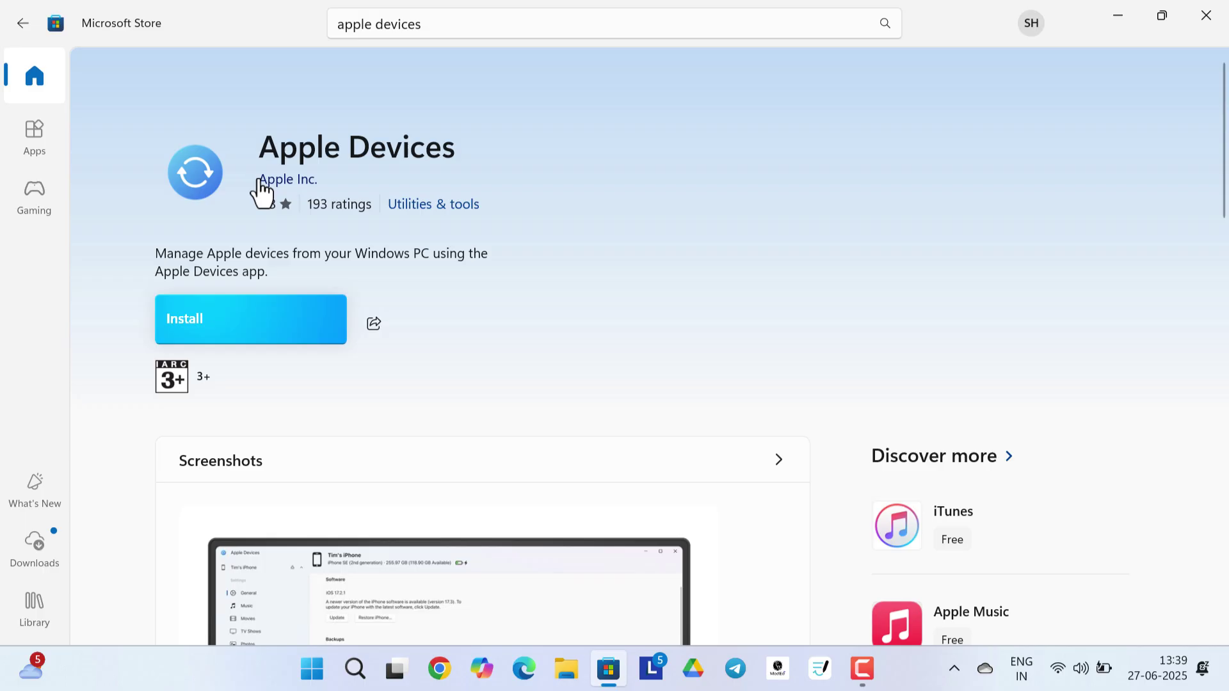
left_click(259, 327)
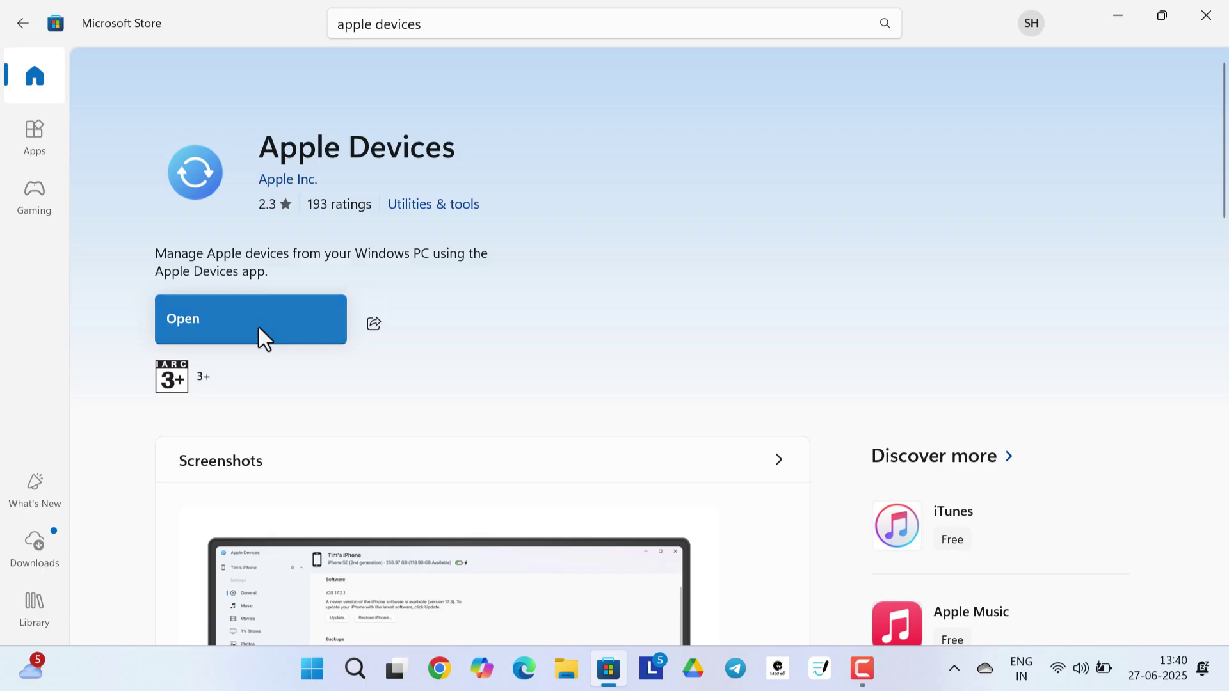
Launch Apple Devices, agree to the licence and get past the welcome screen.
left_click(238, 314)
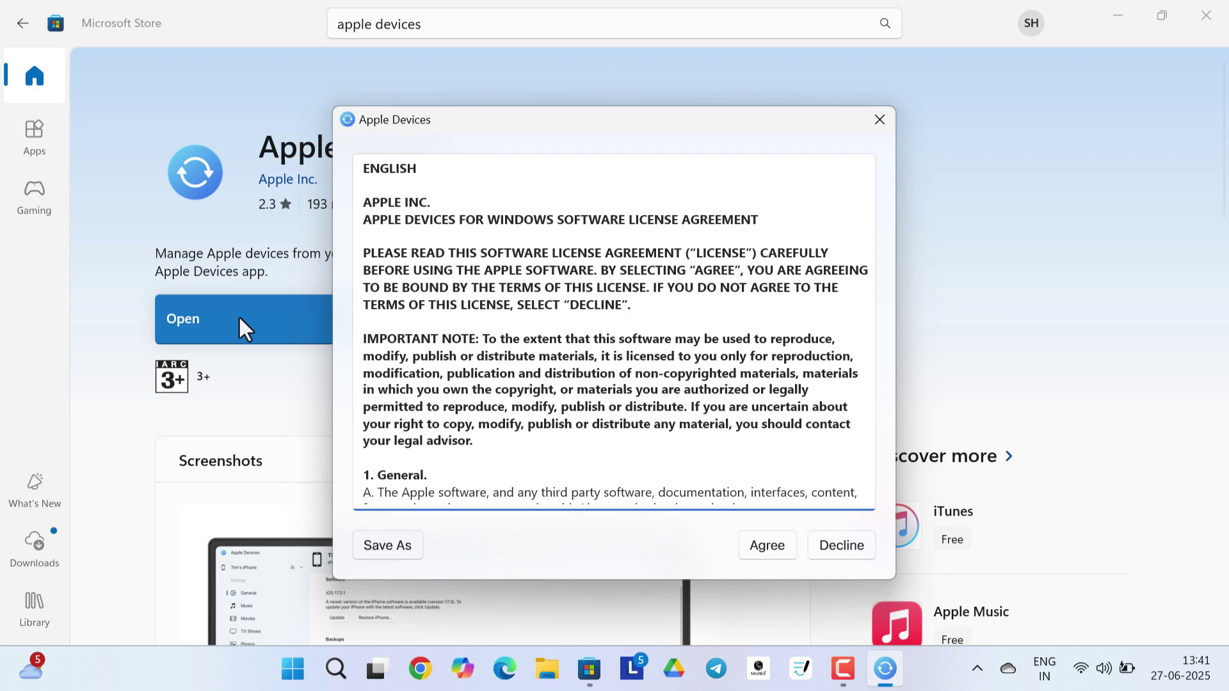
left_click(773, 555)
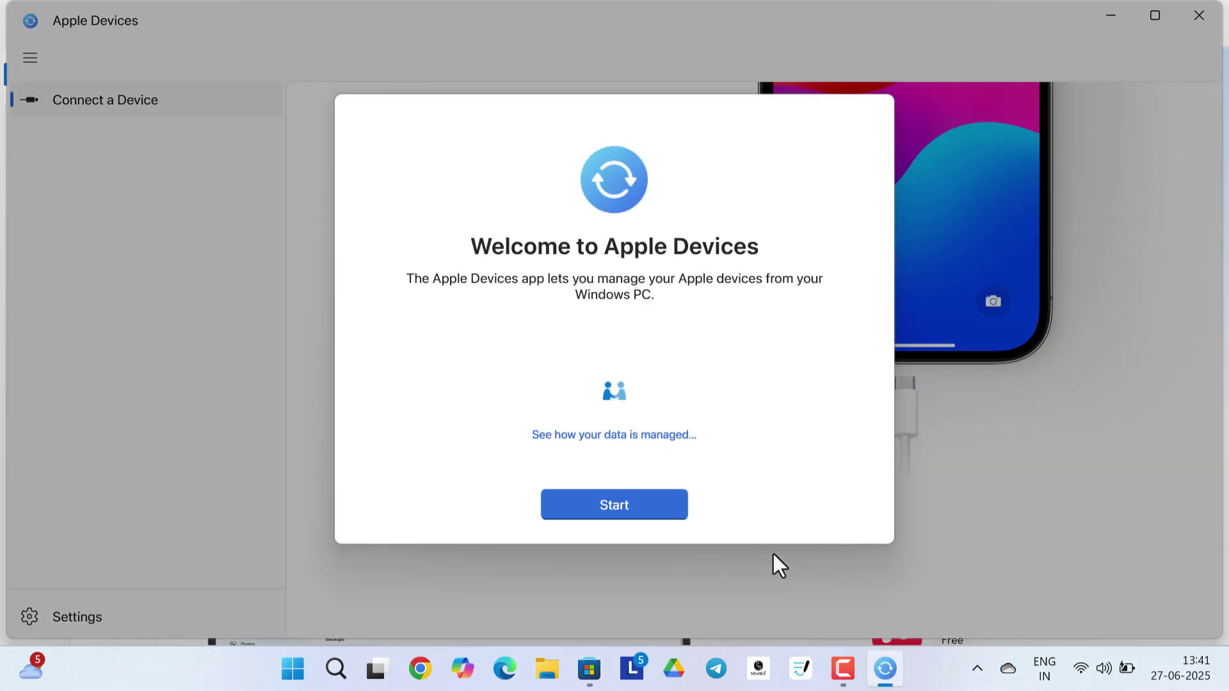
left_click(641, 509)
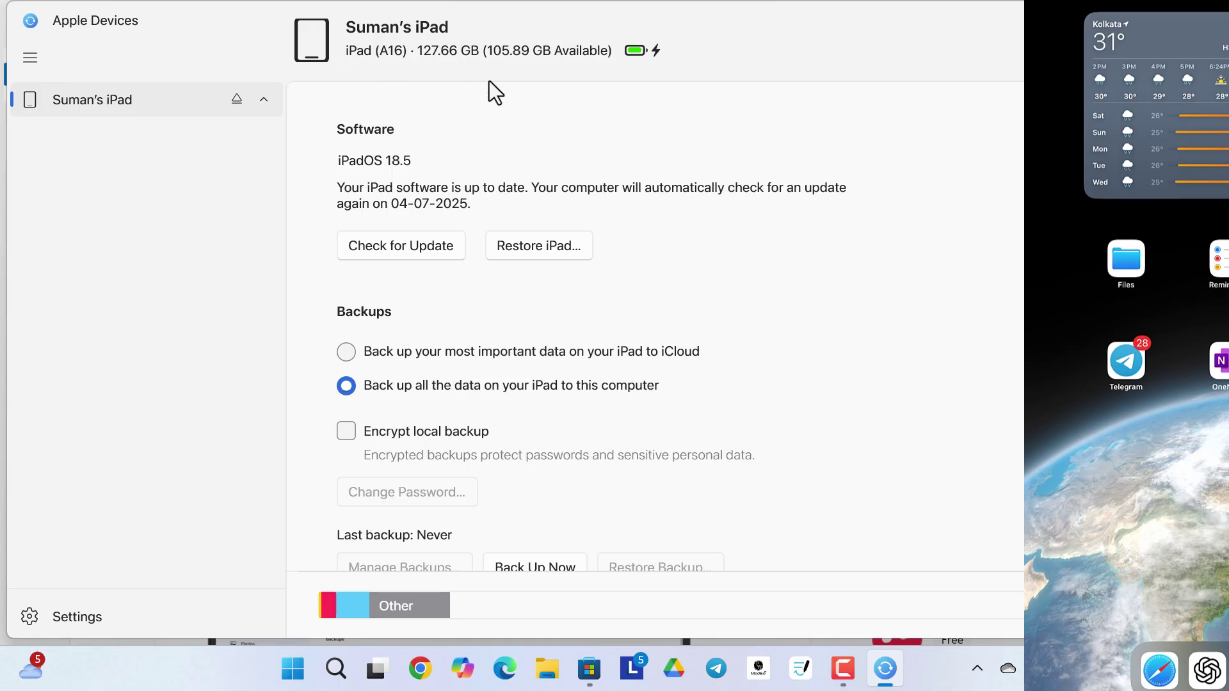
Collapse and re-expand the sidebar and the iPad's settings list to show its overview.
left_click(29, 61)
left_click(29, 61)
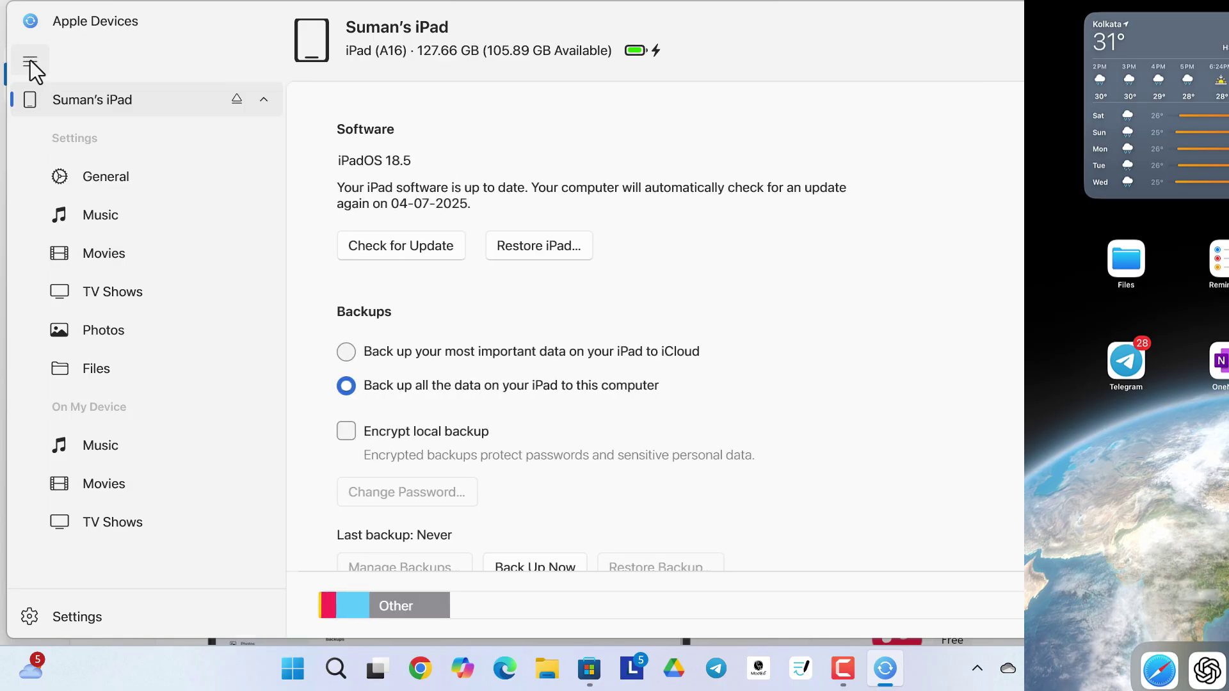
left_click(265, 96)
left_click(265, 100)
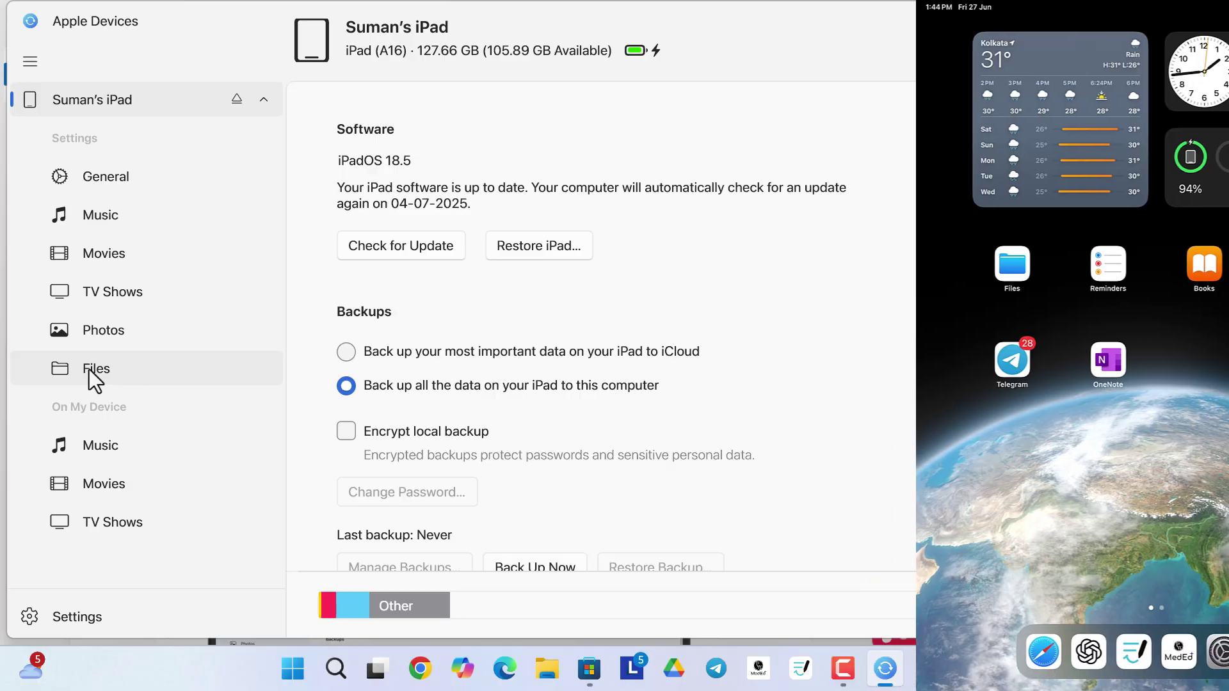
Show the iPad's Files page listing Documents, Goodnotes, MedEd and OneNote.
left_click(89, 370)
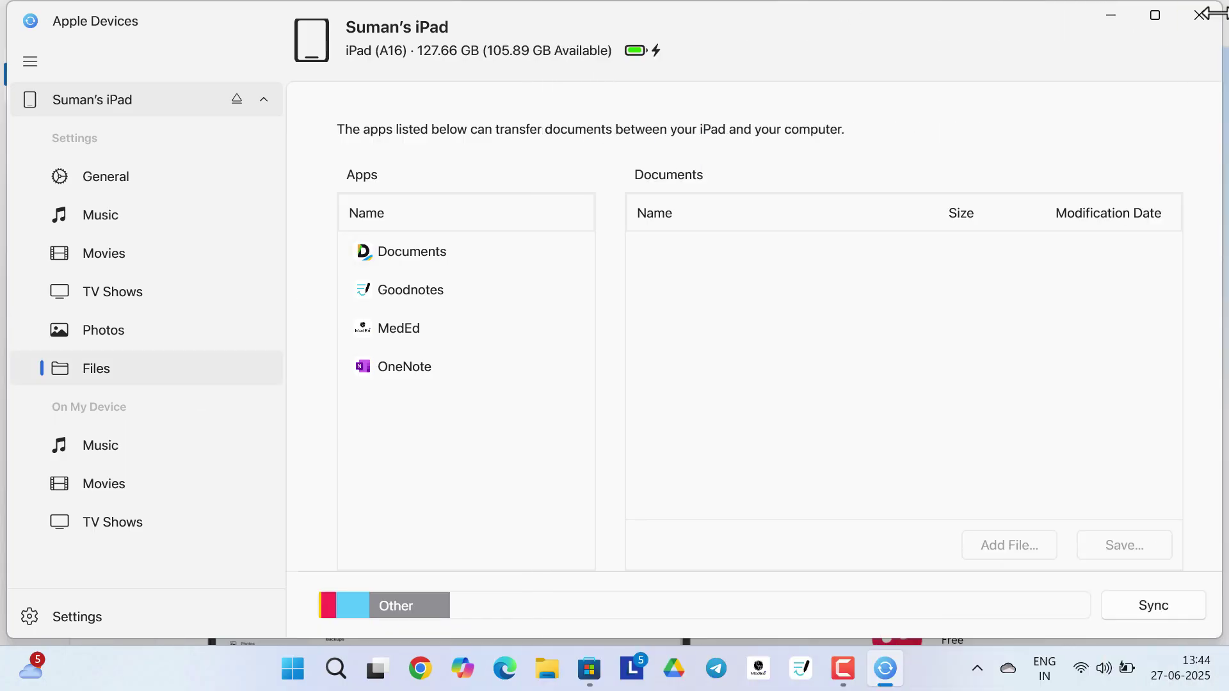
Restart Apple Devices and view Chrome's shared documents on the iPad's Files page.
left_click(1215, 16)
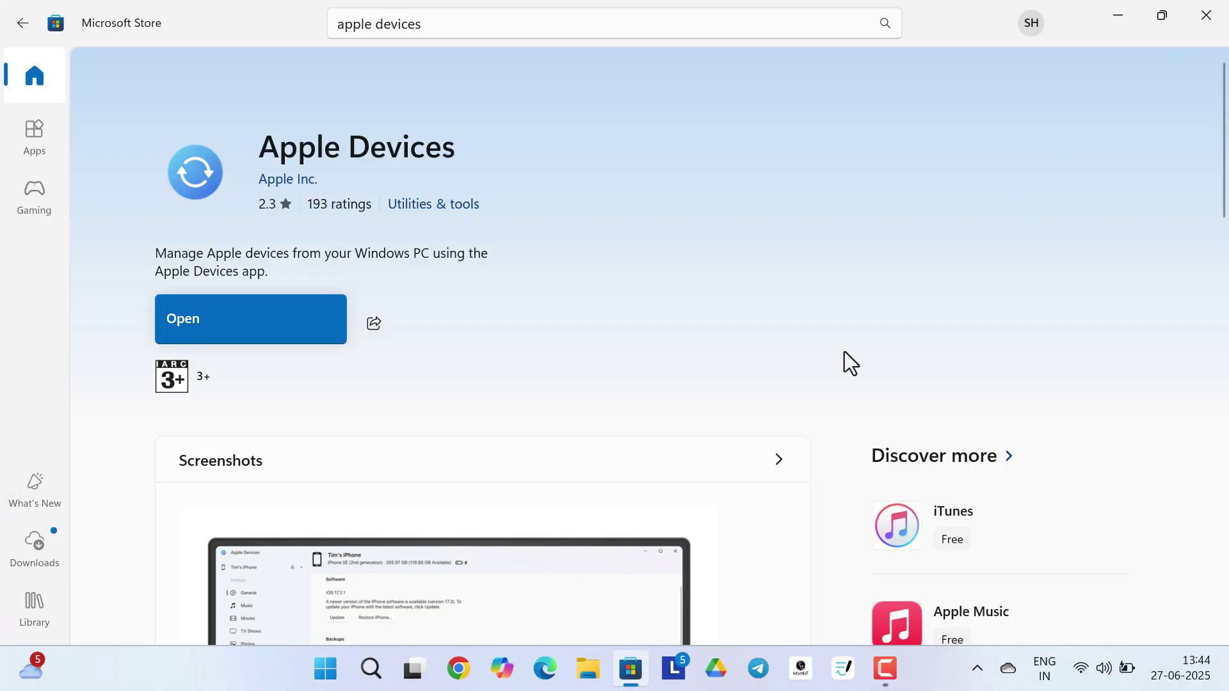
left_click(314, 306)
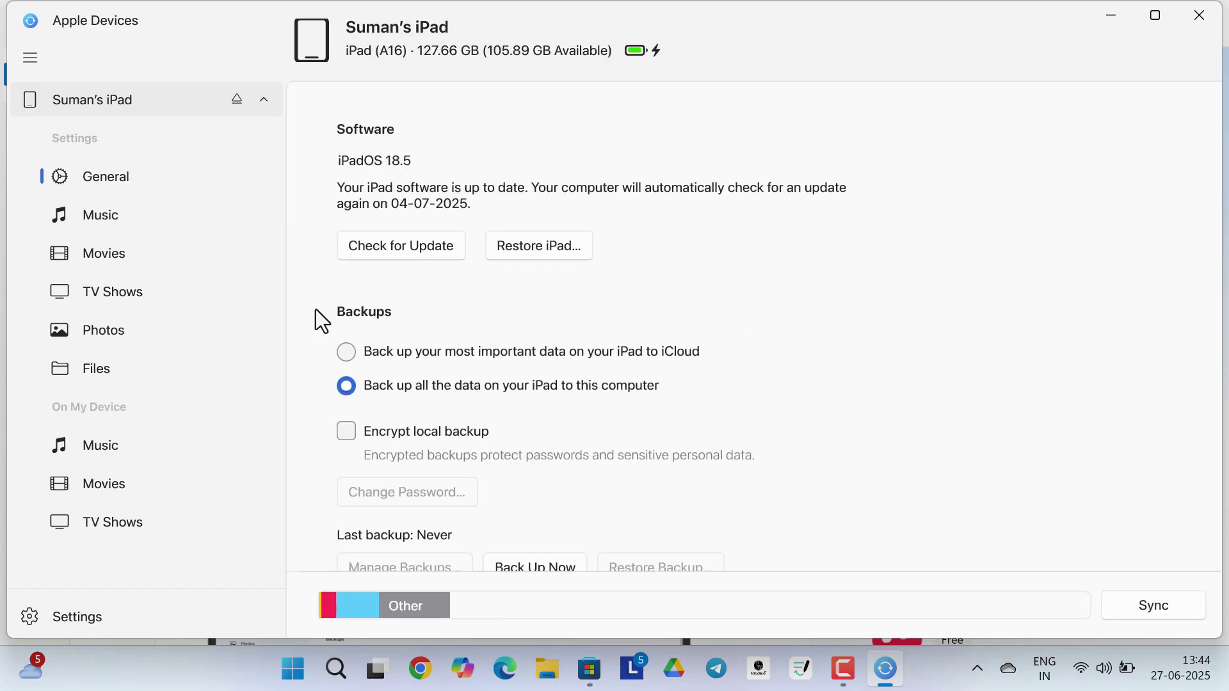
left_click(123, 374)
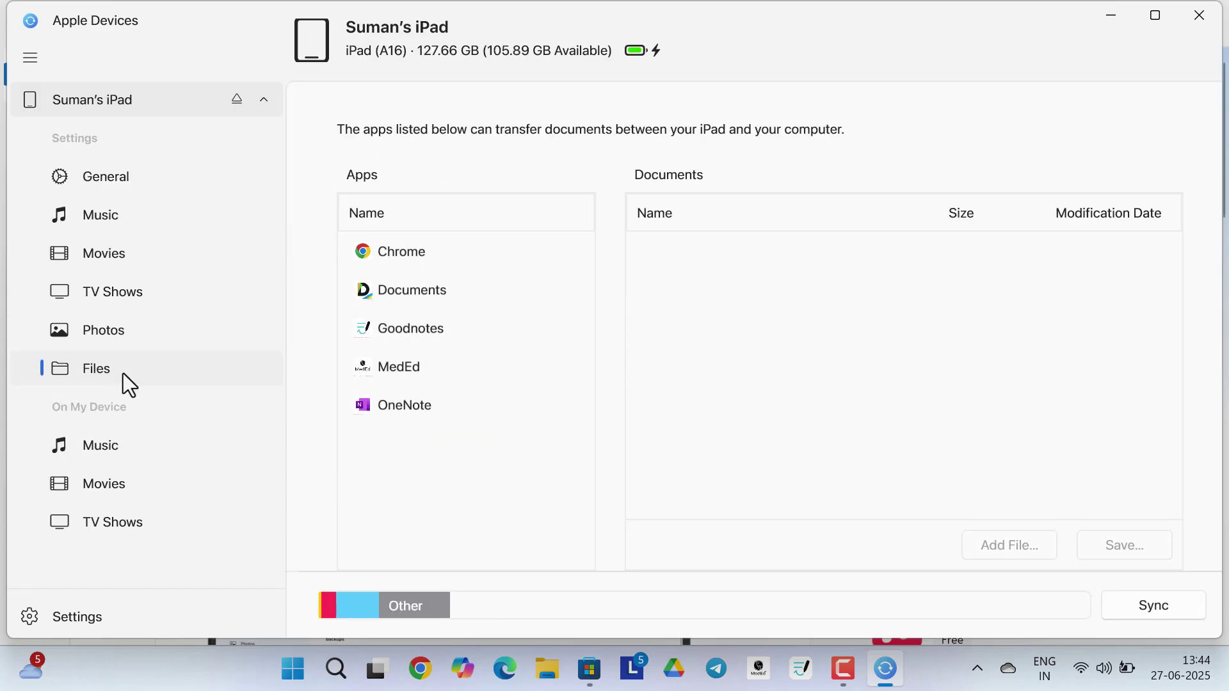
left_click(419, 259)
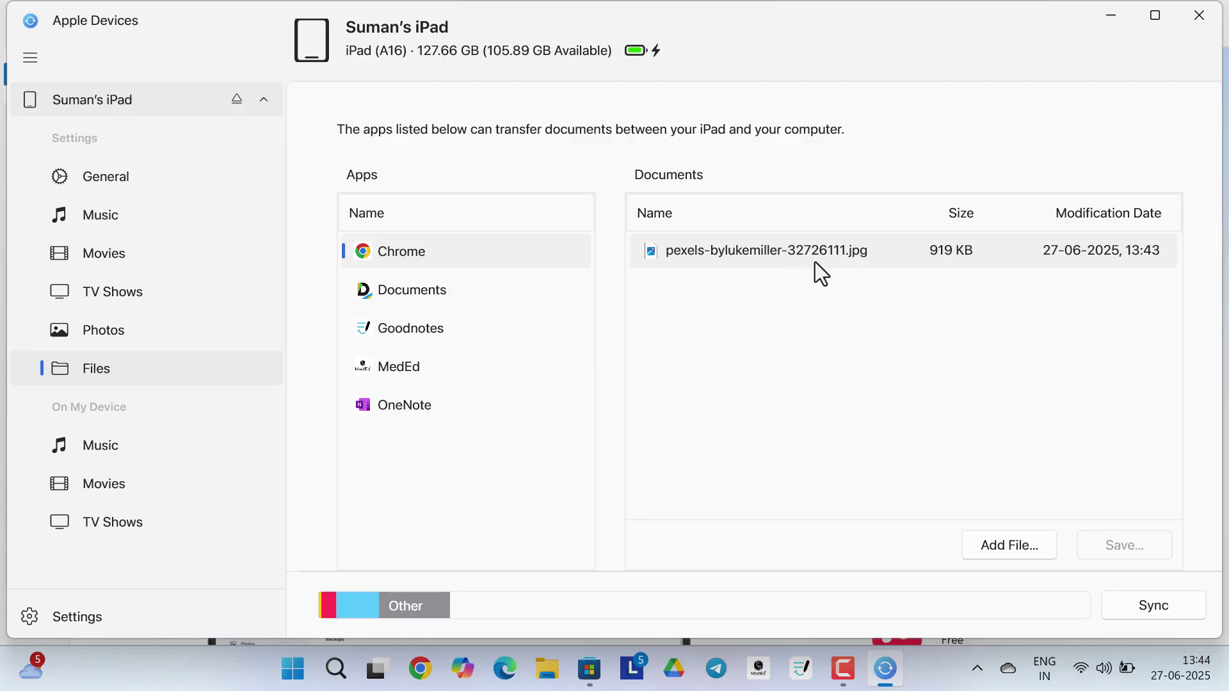
Save the pexels-bylukemiller-32726111.jpg photo to the PC's Downloads folder.
left_click(789, 252)
left_click(1090, 553)
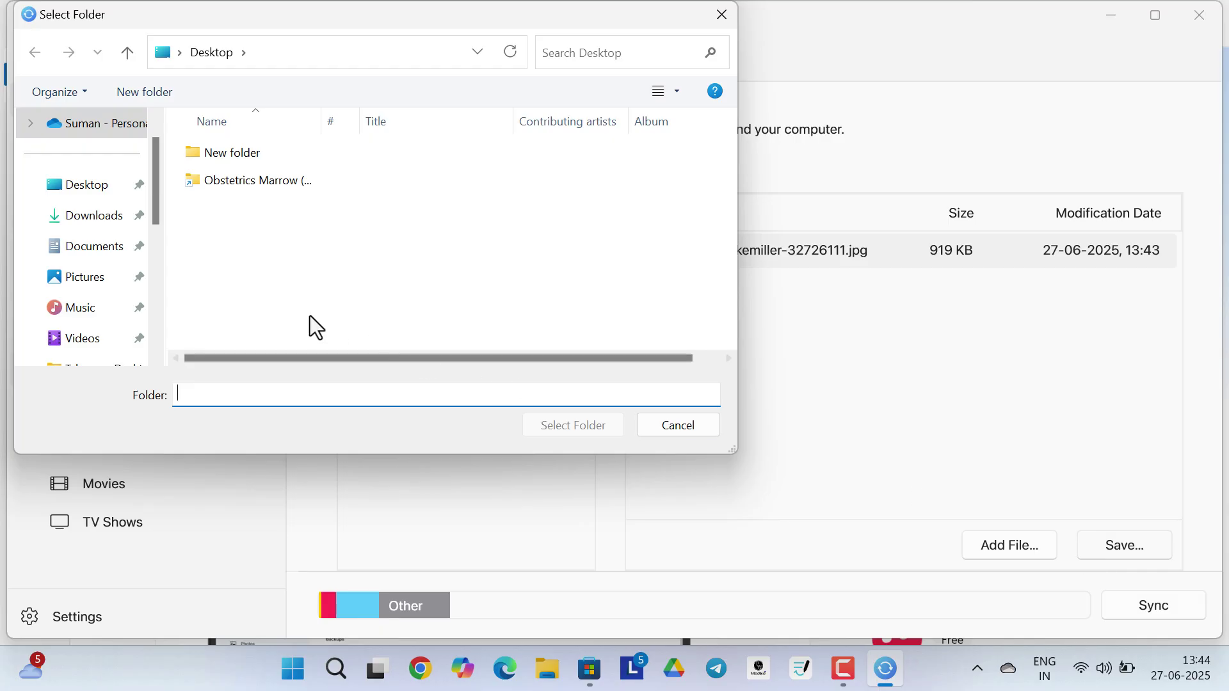
left_click(92, 225)
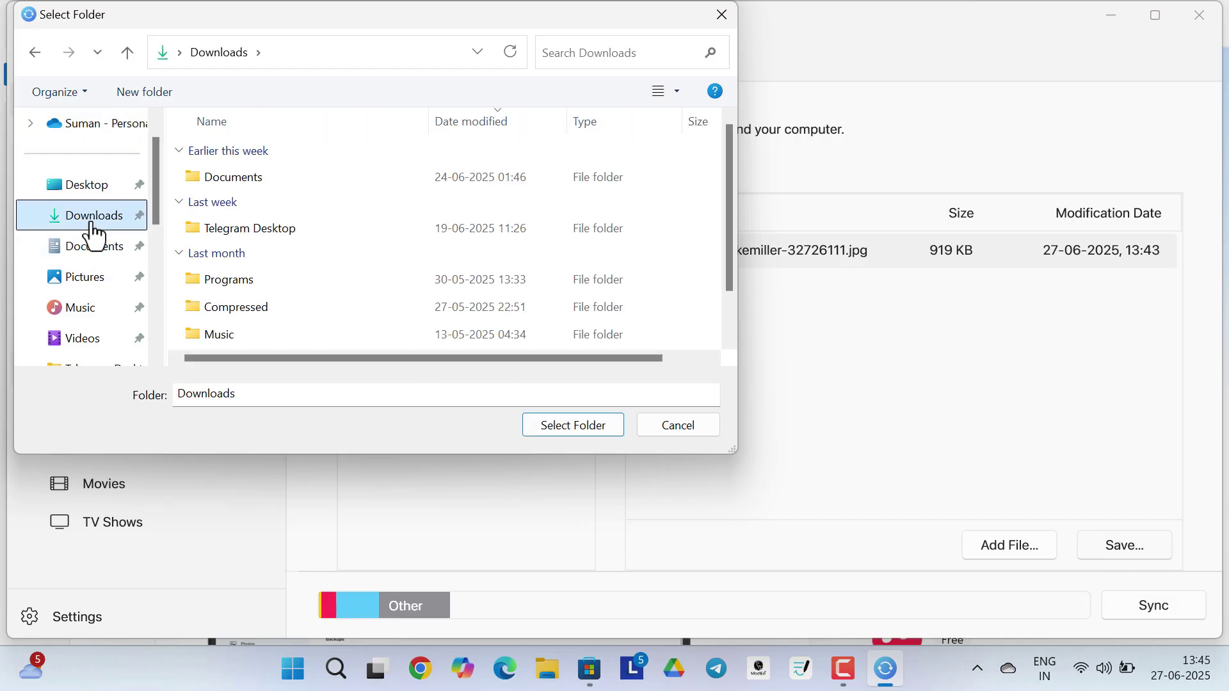
left_click(600, 430)
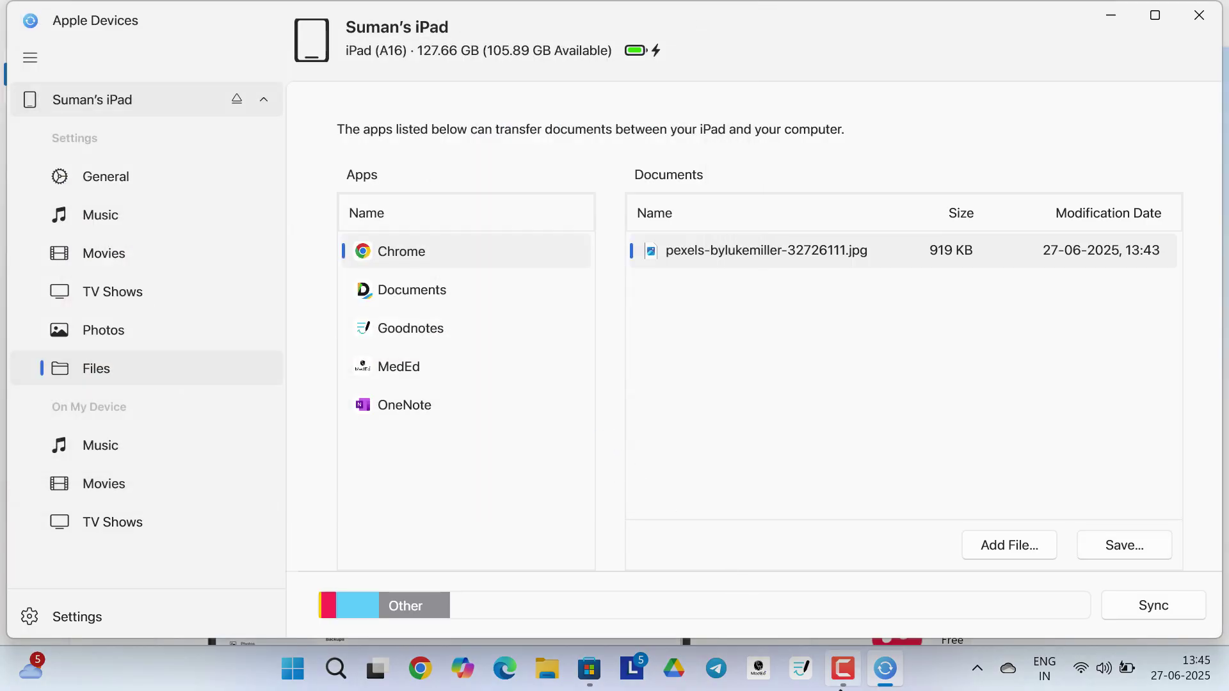
left_click(556, 671)
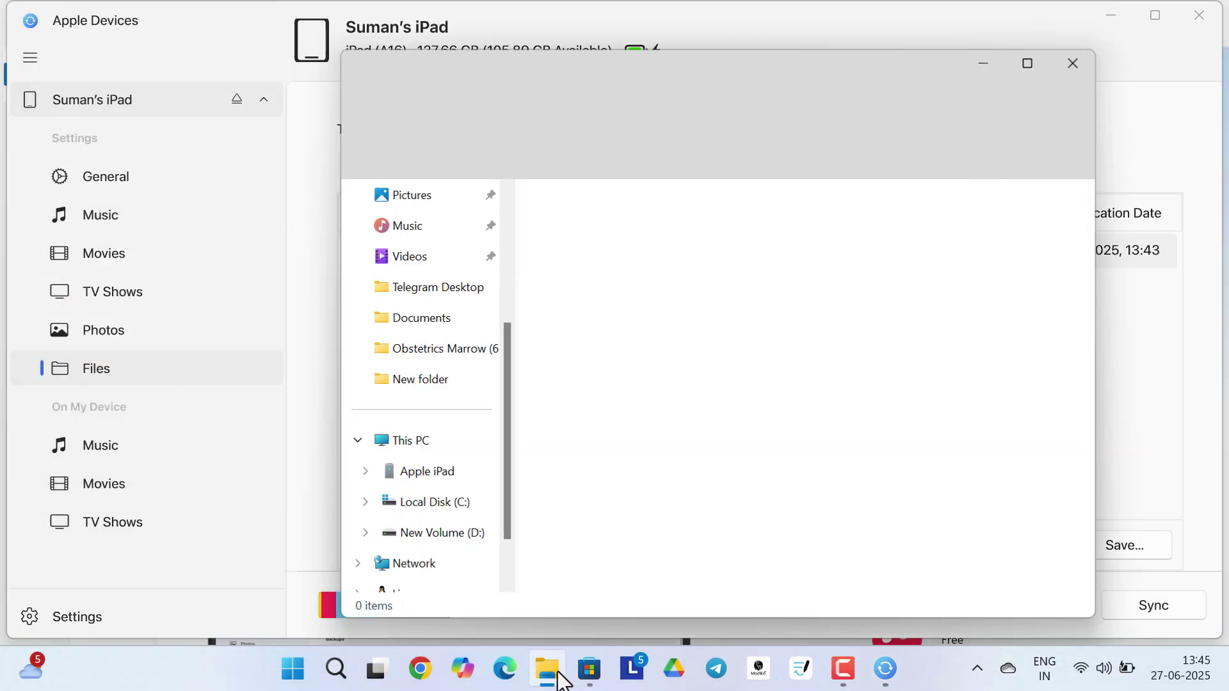
left_click(436, 366)
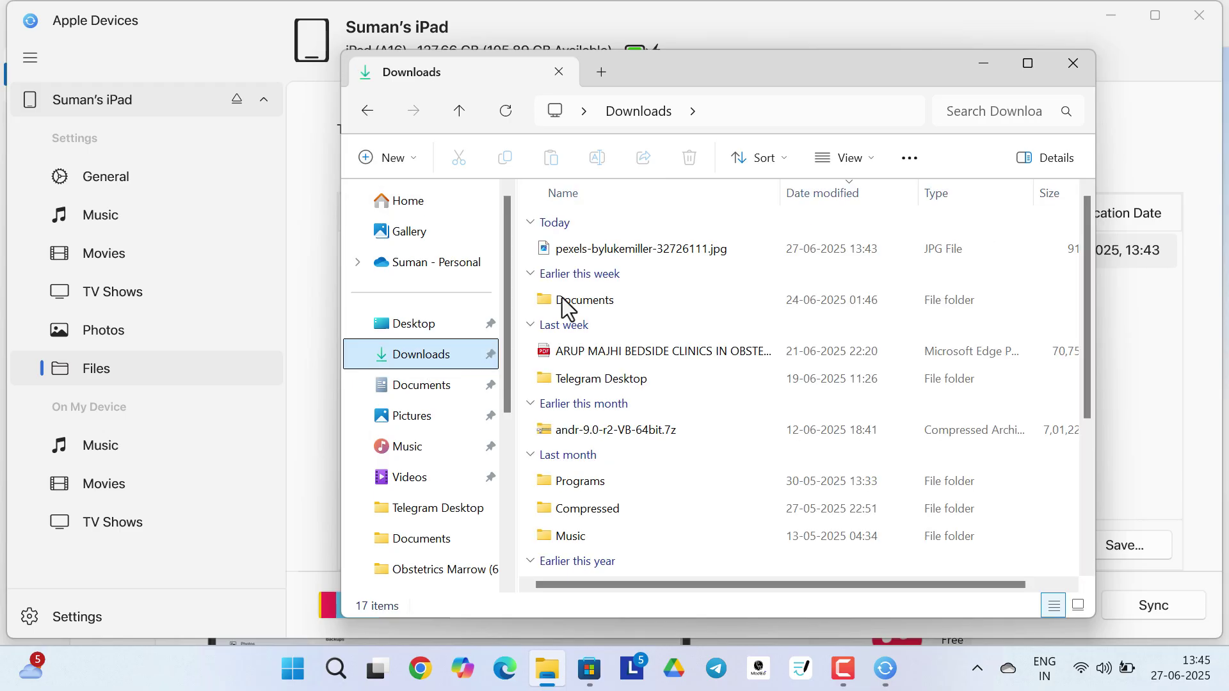
double_click(645, 254)
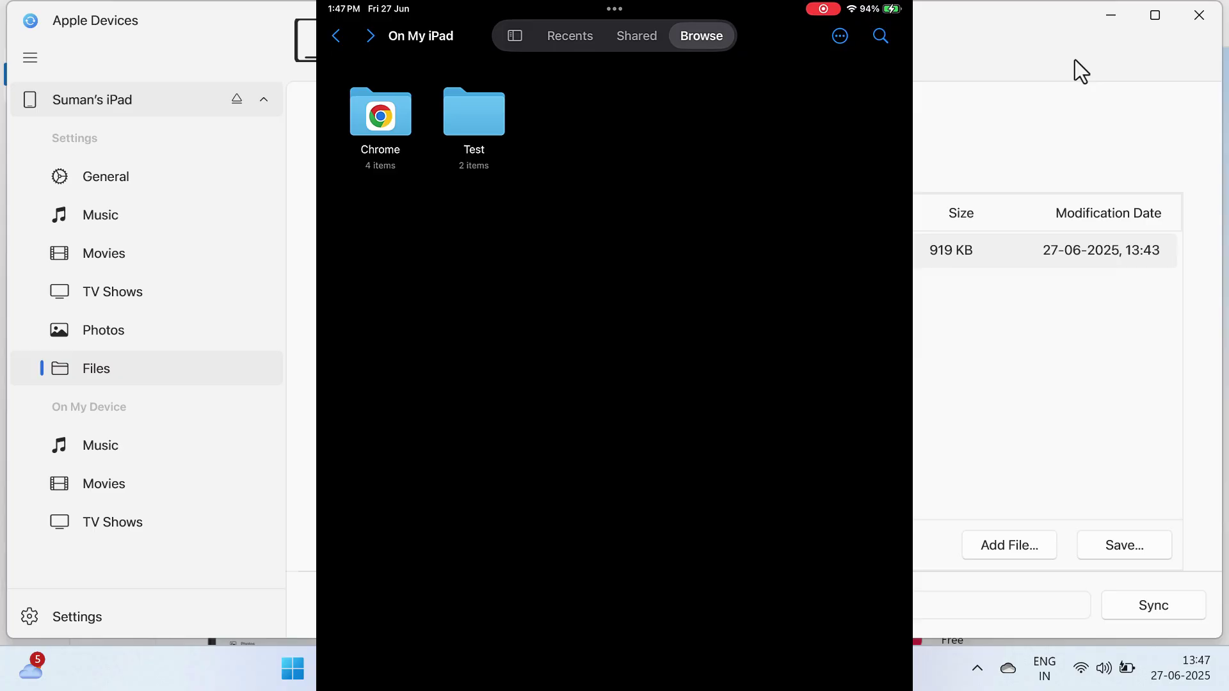
left_click(1207, 14)
left_click(280, 318)
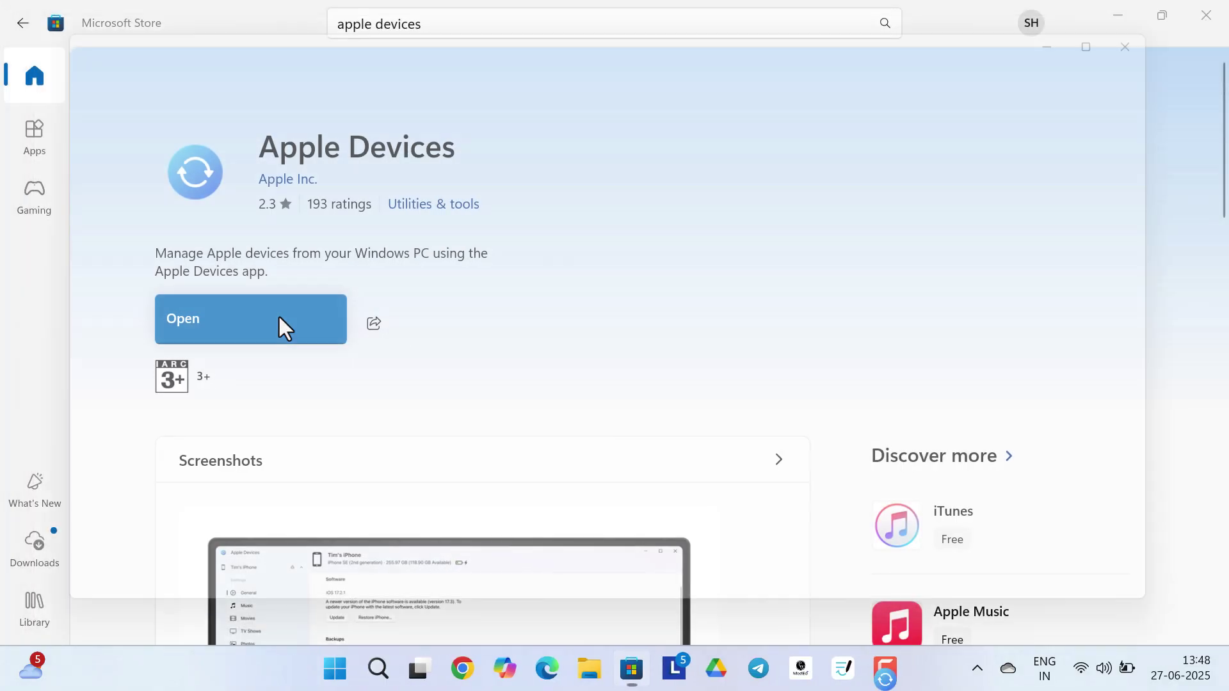
left_click(115, 374)
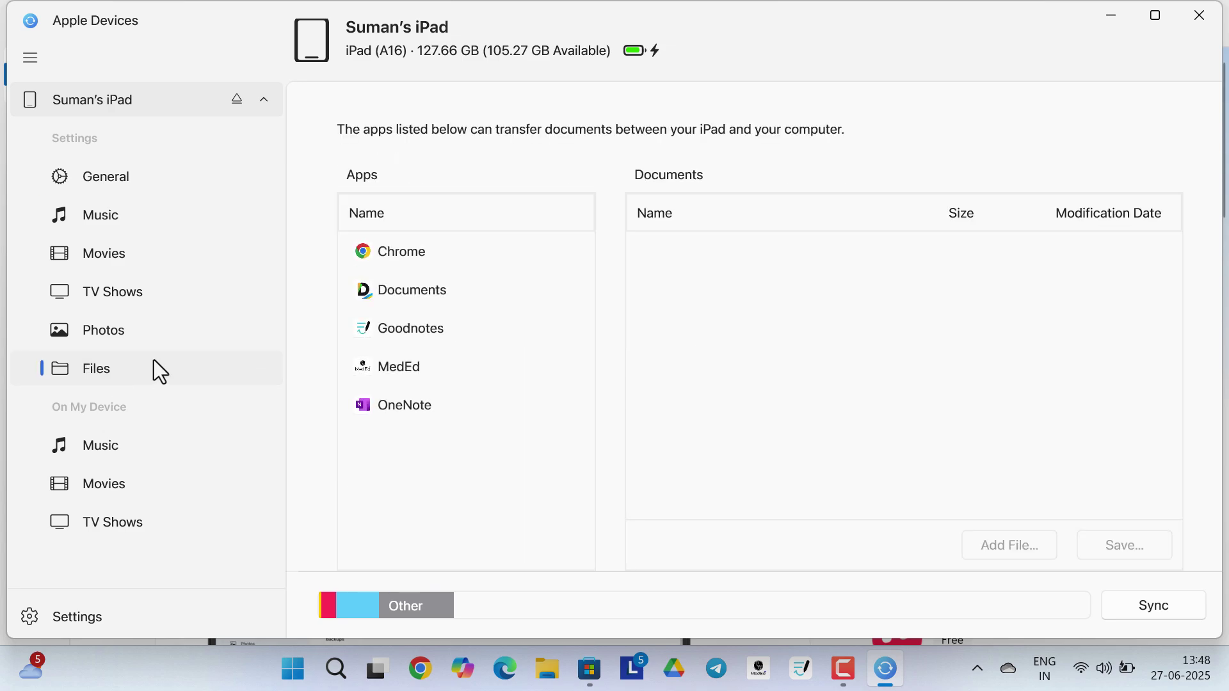
left_click(414, 252)
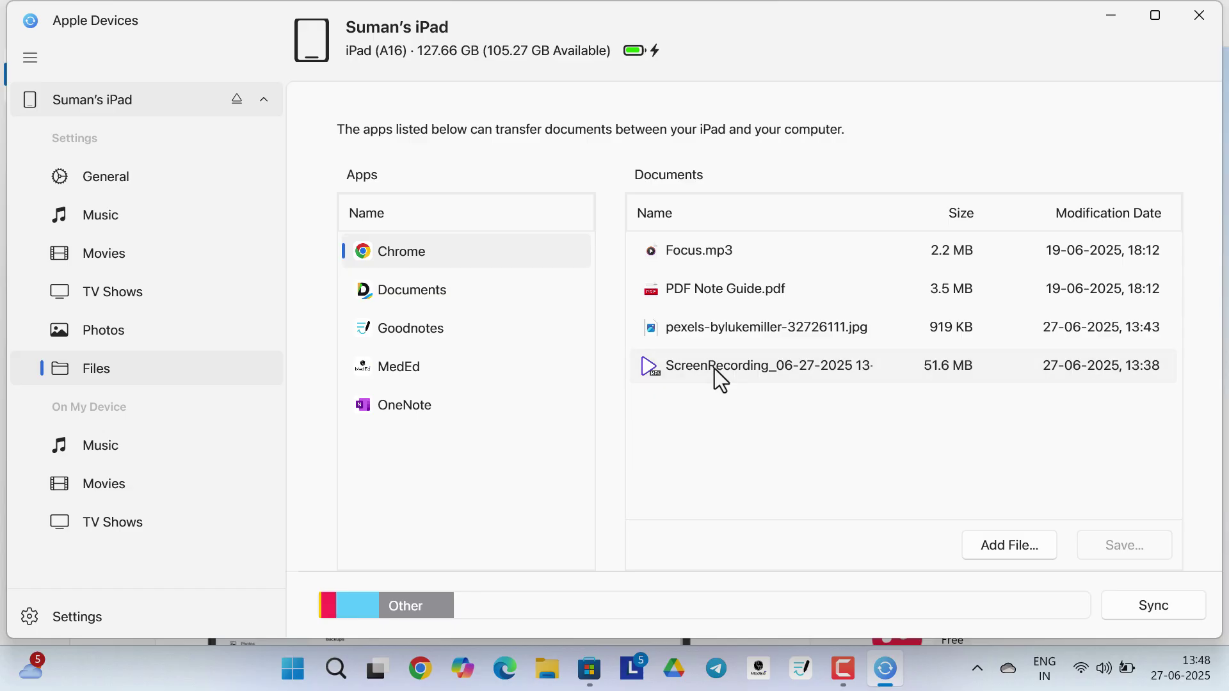
Save ScreenRecording, the pexels jpg, PDF Note Guide.pdf and Focus.mp3 to Downloads.
left_click(714, 369)
left_click(699, 327, "ctrl")
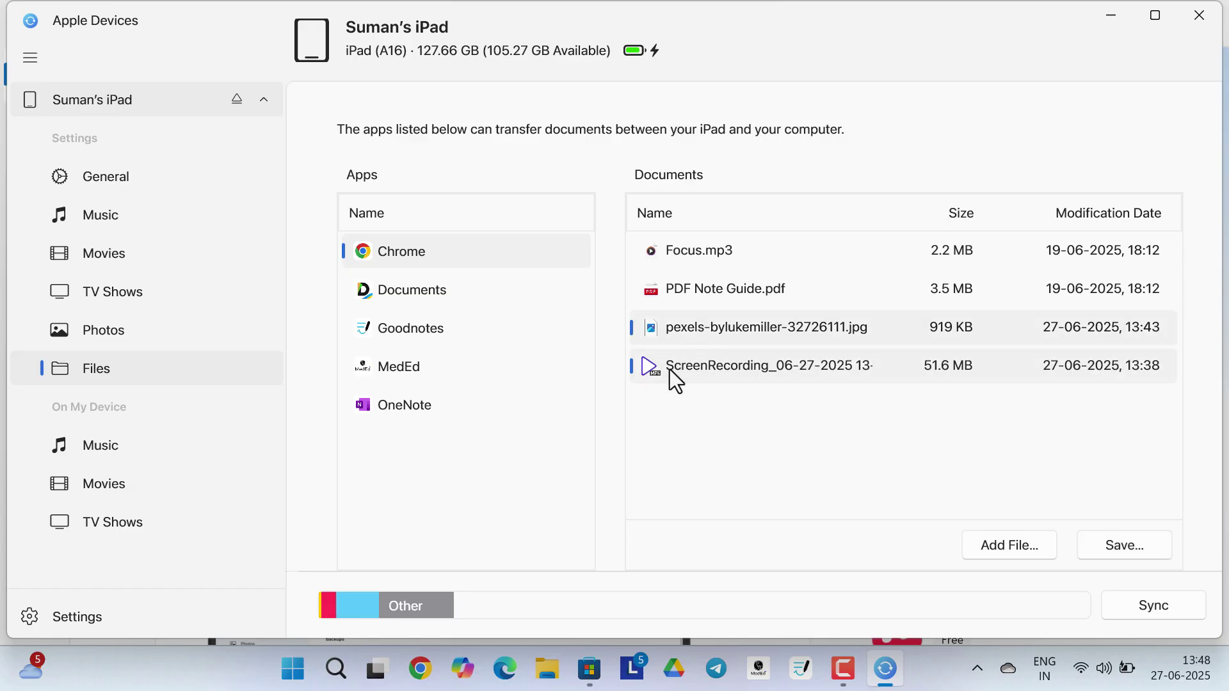
left_click(659, 289, "ctrl")
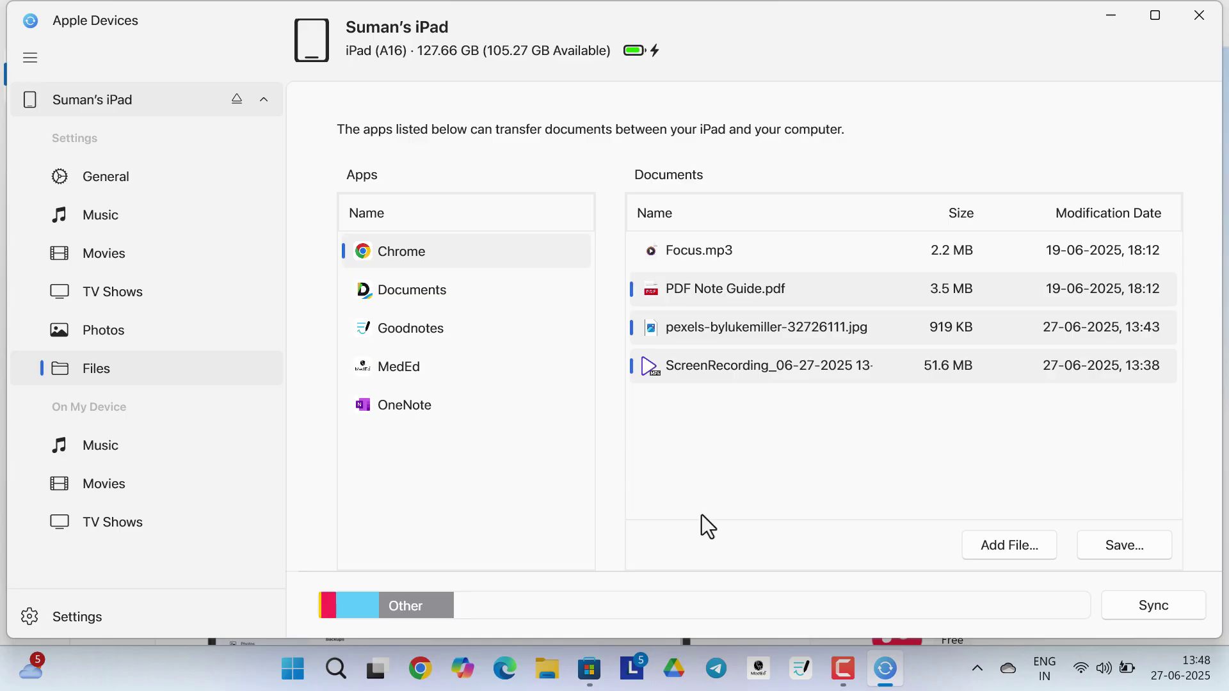
left_click(672, 256, "ctrl")
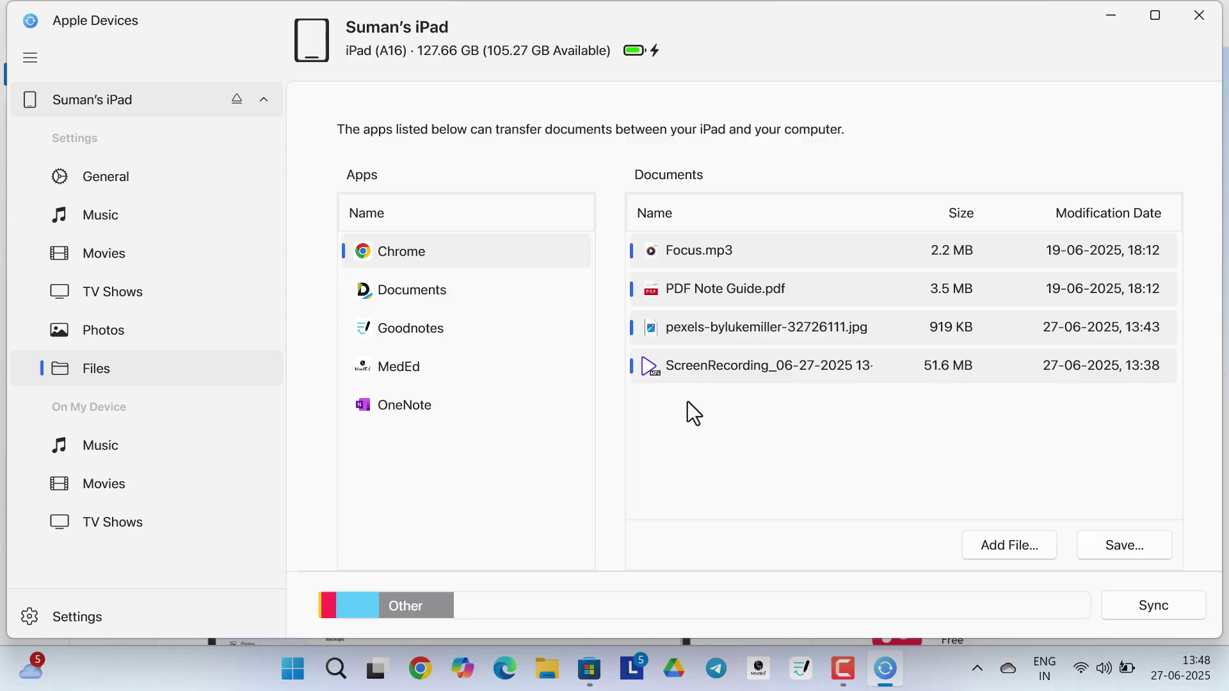
left_click(1107, 548)
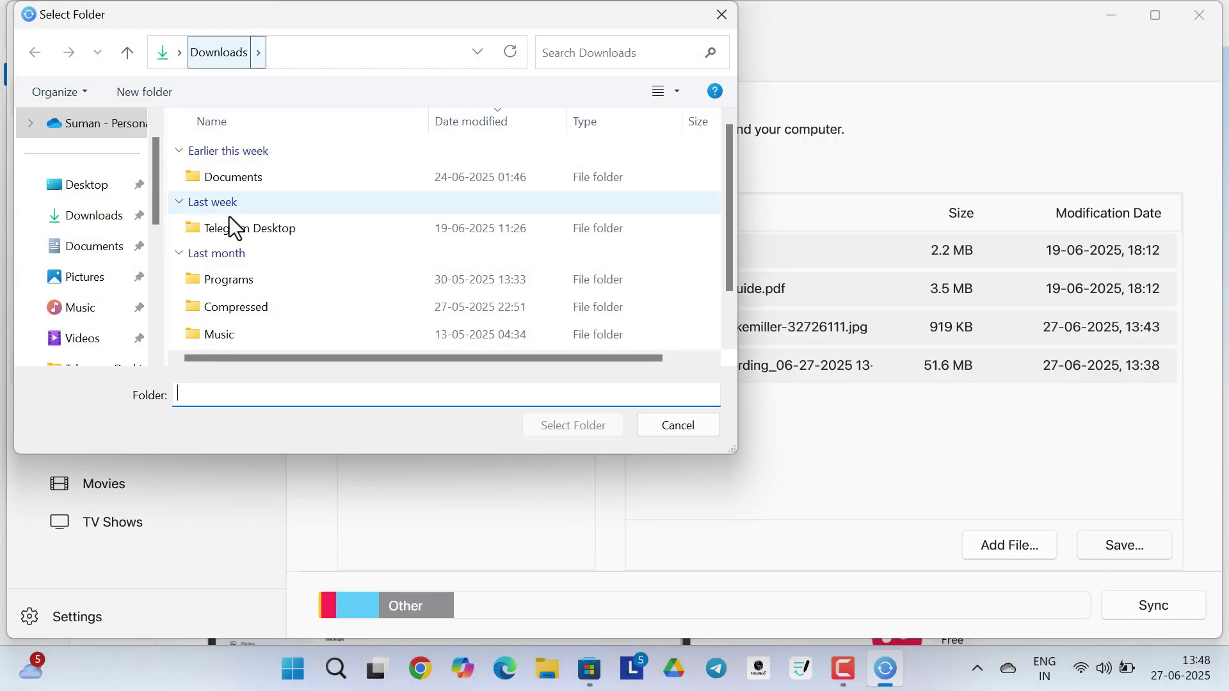
left_click(89, 221)
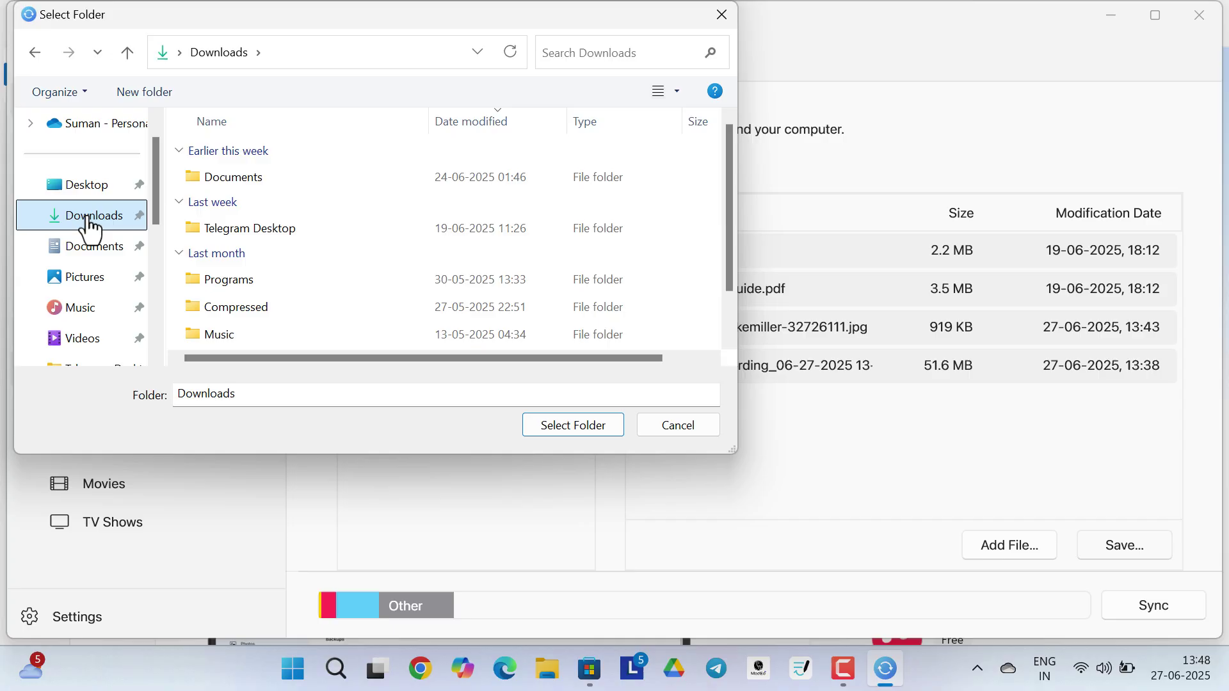
left_click(544, 431)
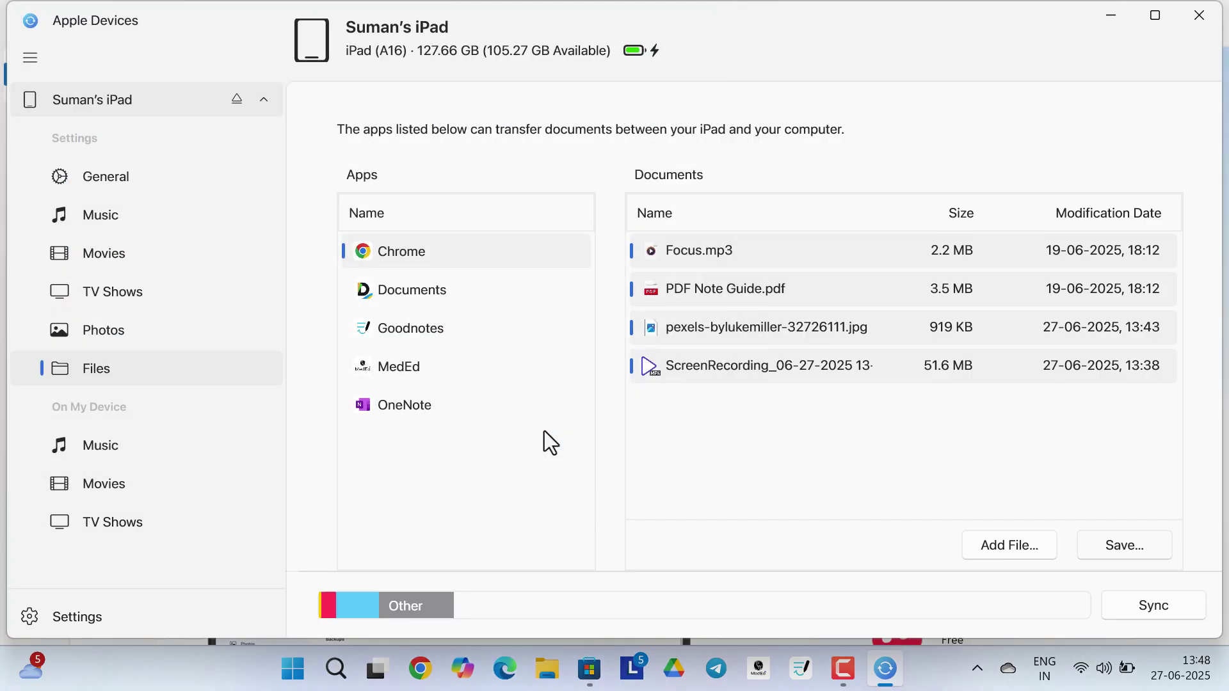
left_click(549, 680)
Open PDF Note Guide.pdf from the Downloads folder in Edge.
left_click(478, 356)
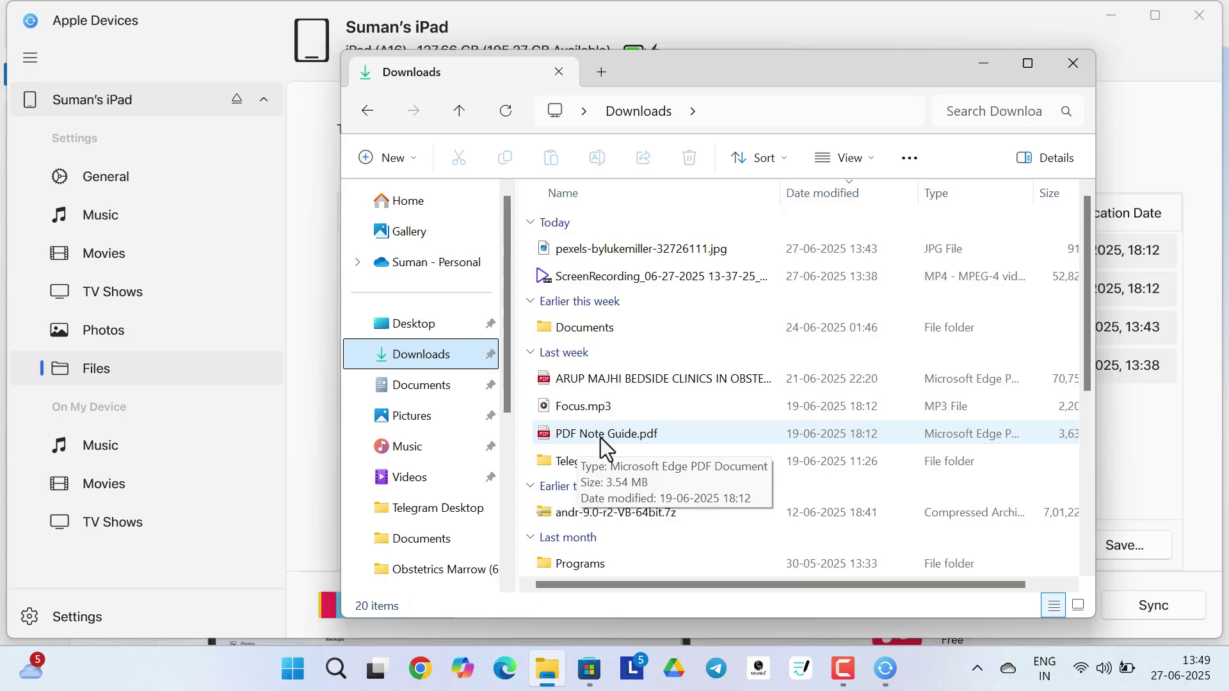
double_click(652, 434)
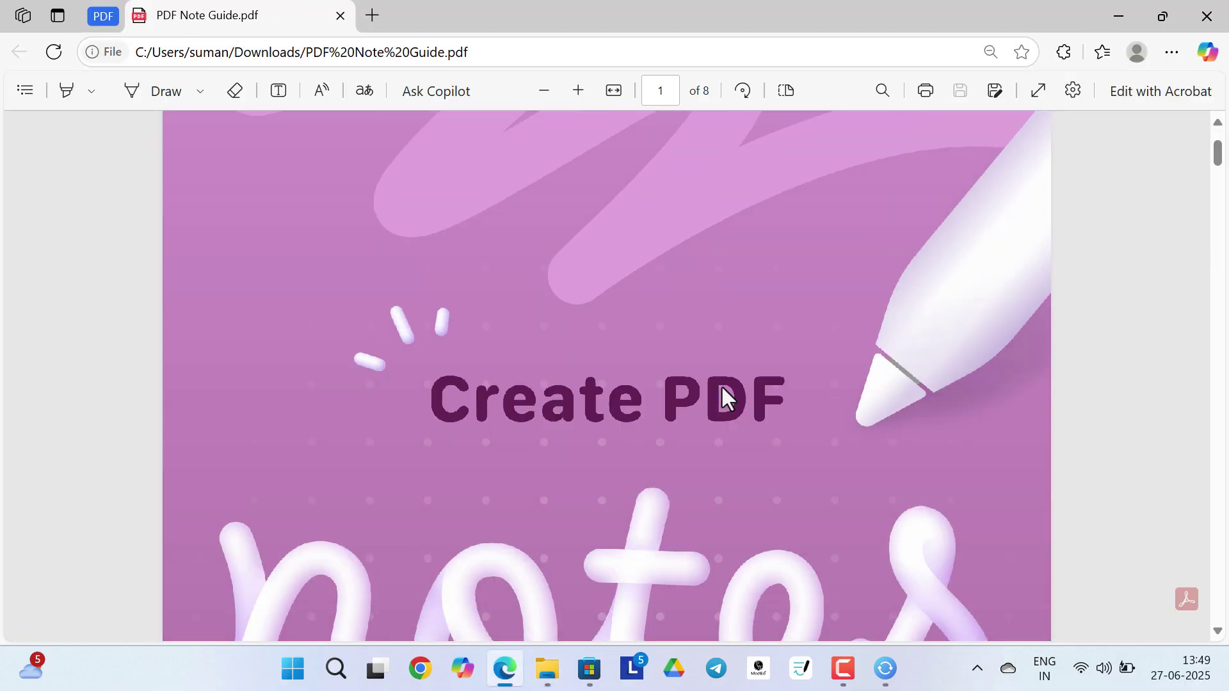
Scroll through PDF Note Guide.pdf in Edge to review it.
scroll(721, 384, "up", 3)
scroll(775, 391, "down", 8)
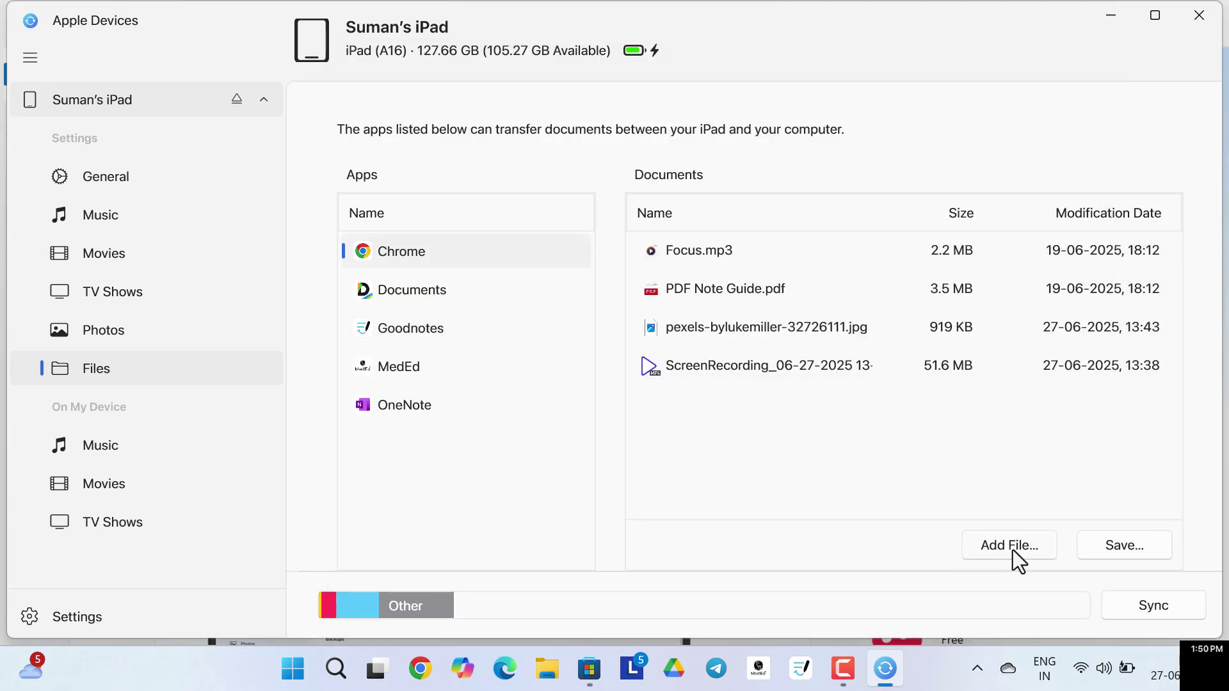
Add the Root Access video, first-aid PDF and audacity zip from New folder to Chrome's files.
left_click(993, 550)
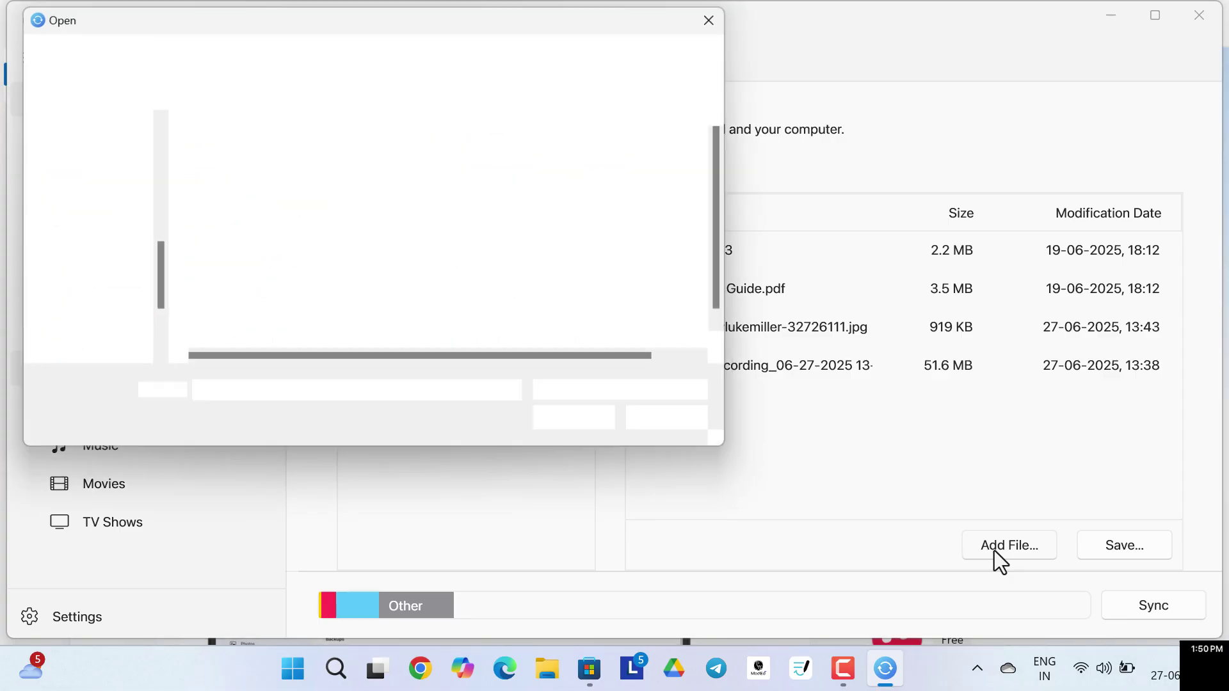
double_click(279, 235)
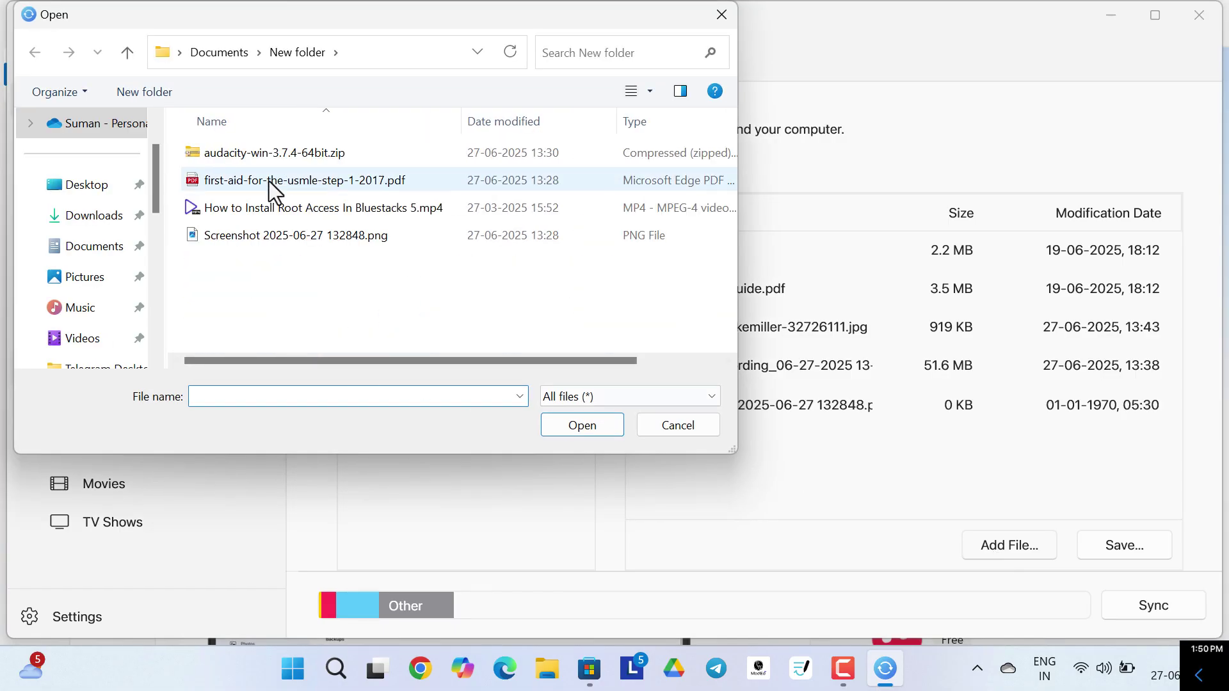
left_click(238, 210)
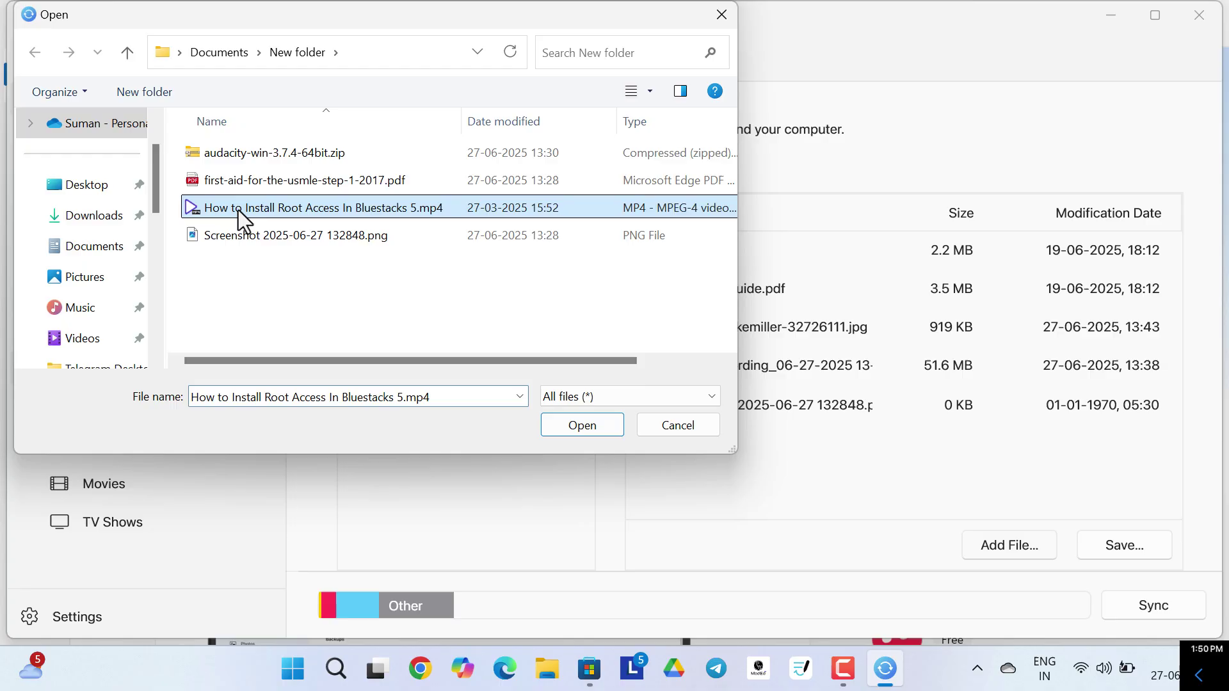
left_click(272, 178, "ctrl")
left_click(293, 160, "ctrl")
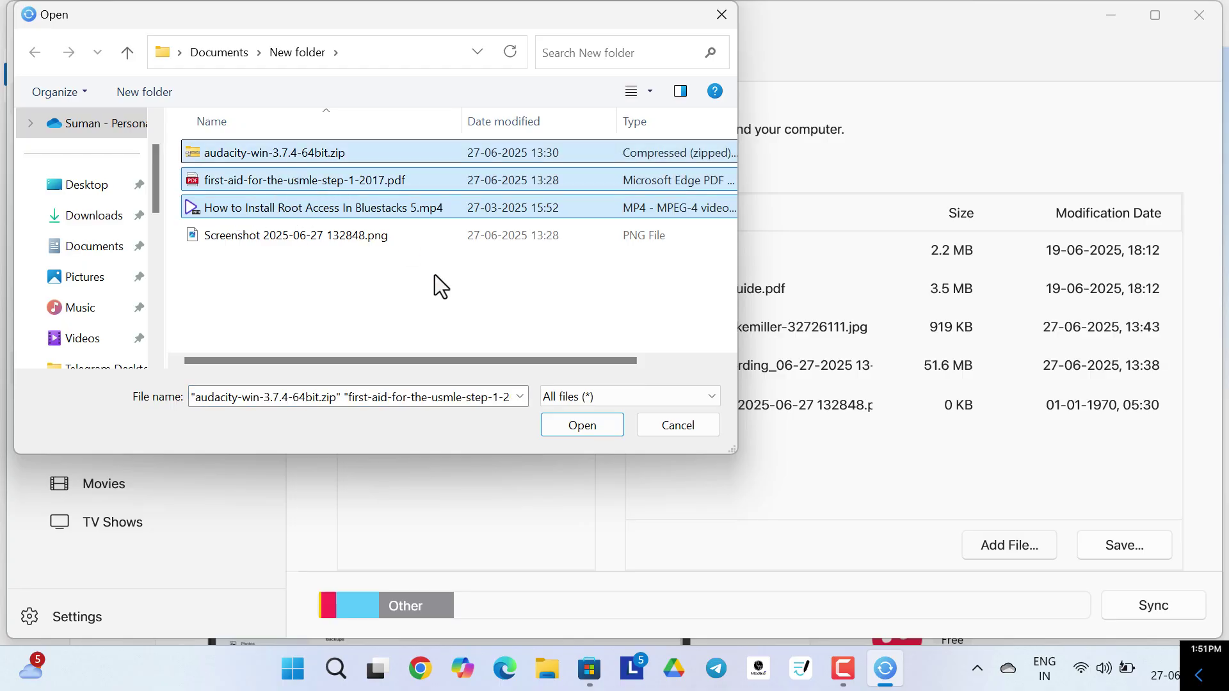
left_click(583, 427)
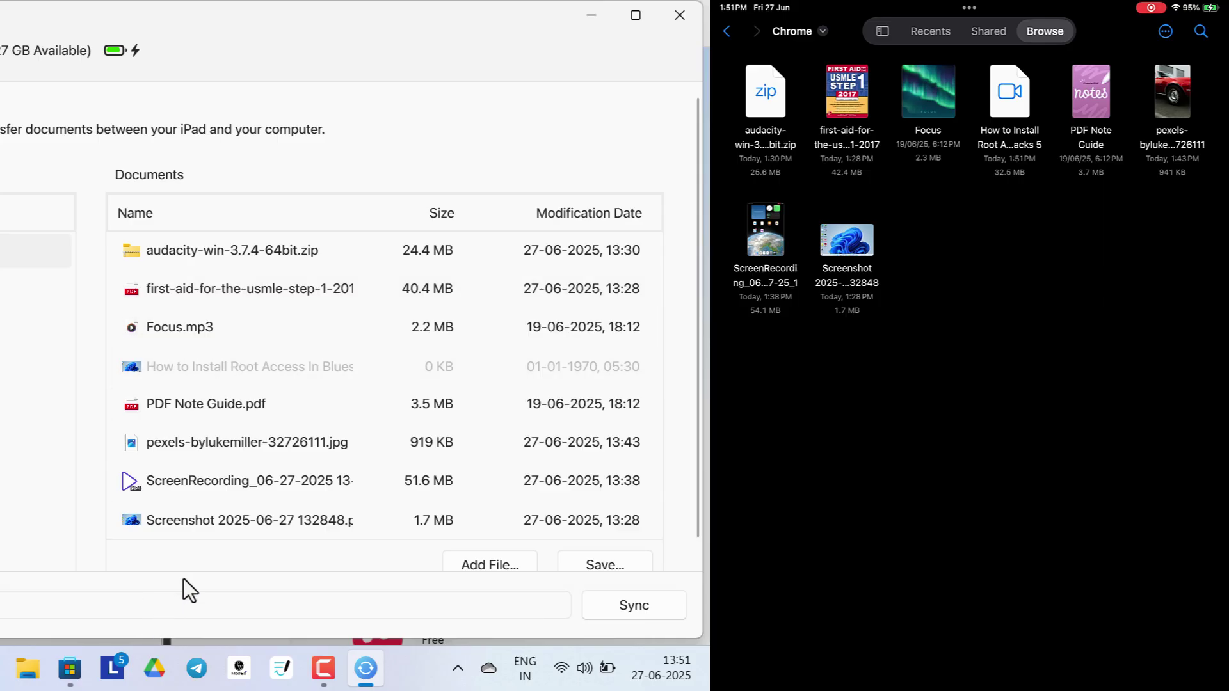
Scroll to confirm the zip, first-aid PDF, Focus and How to Install video are on the iPad.
scroll(224, 488, "down", 1)
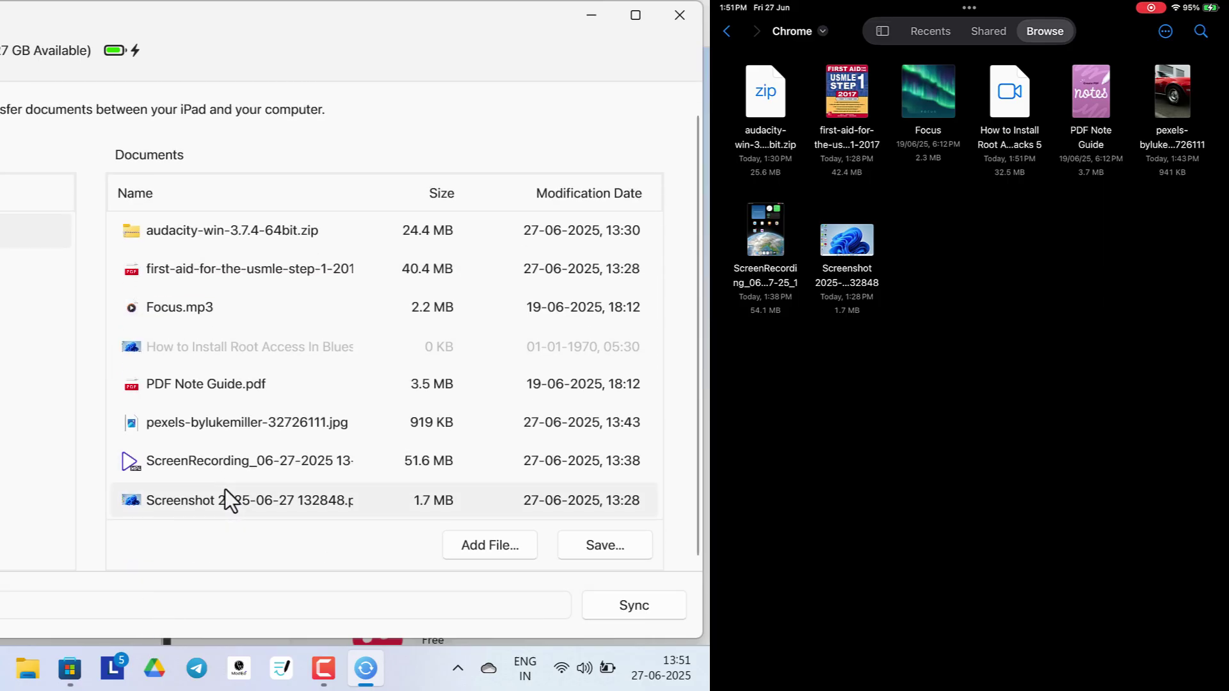